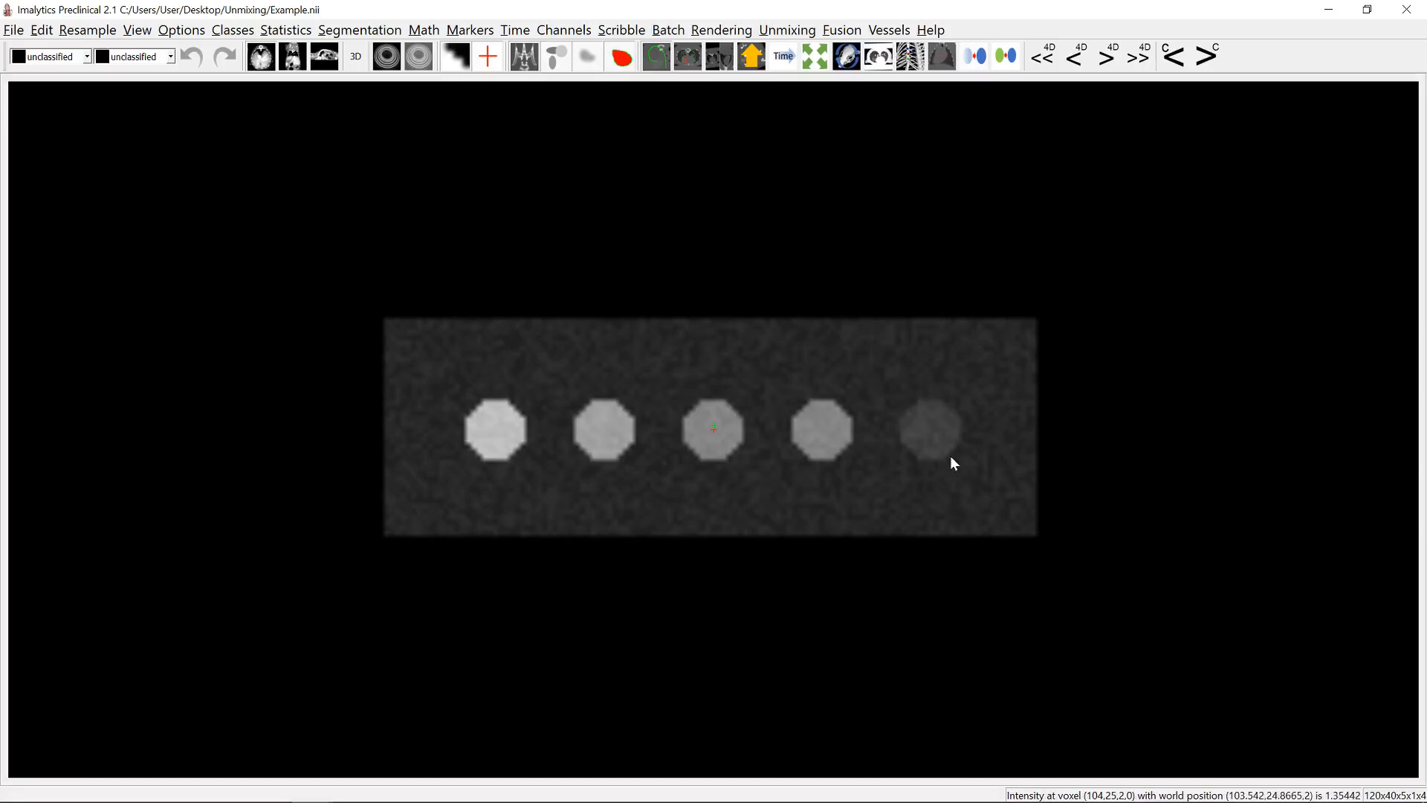
# - Look through the spectral channels of the example image and return to the first channel
pyautogui.click(1208, 58)
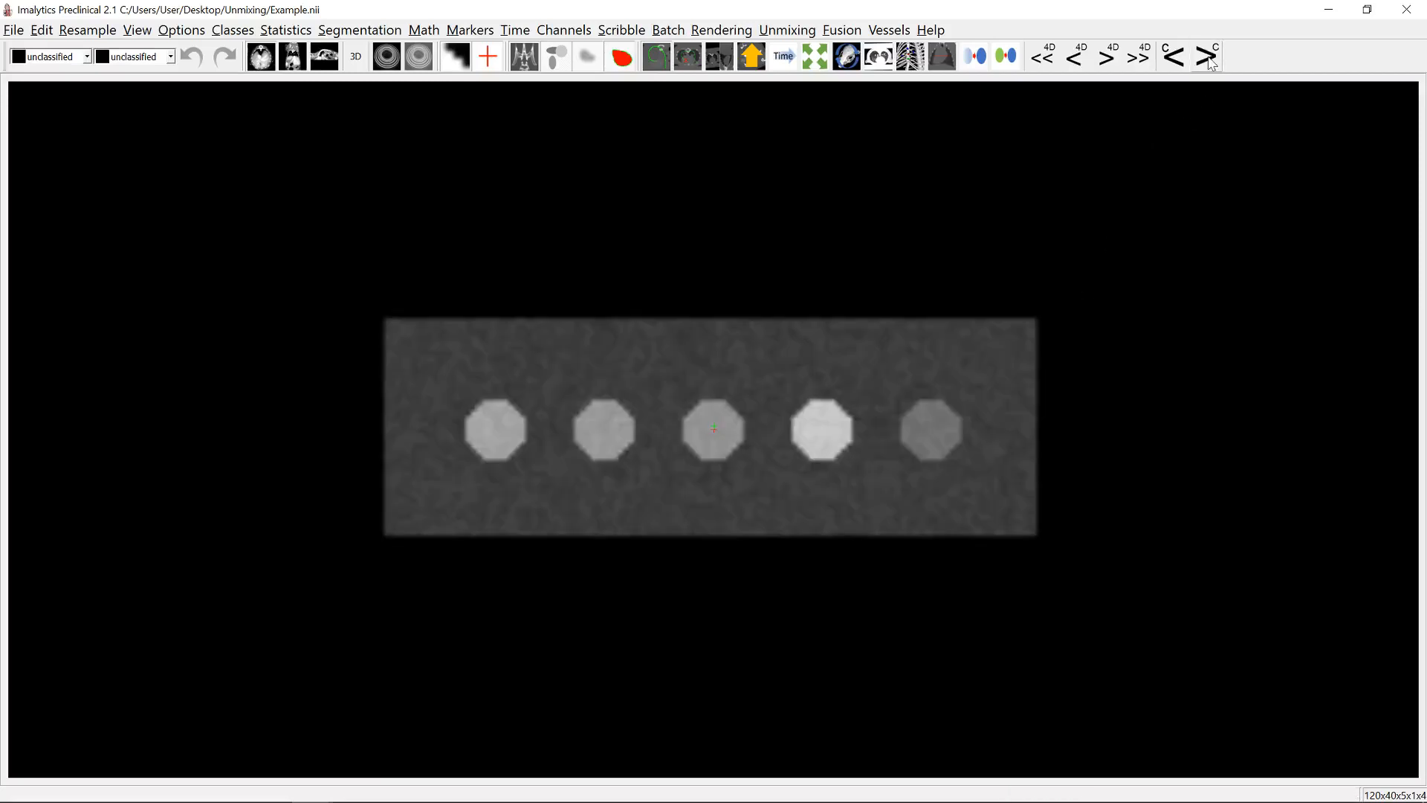
pyautogui.click(1208, 59)
pyautogui.click(1208, 59)
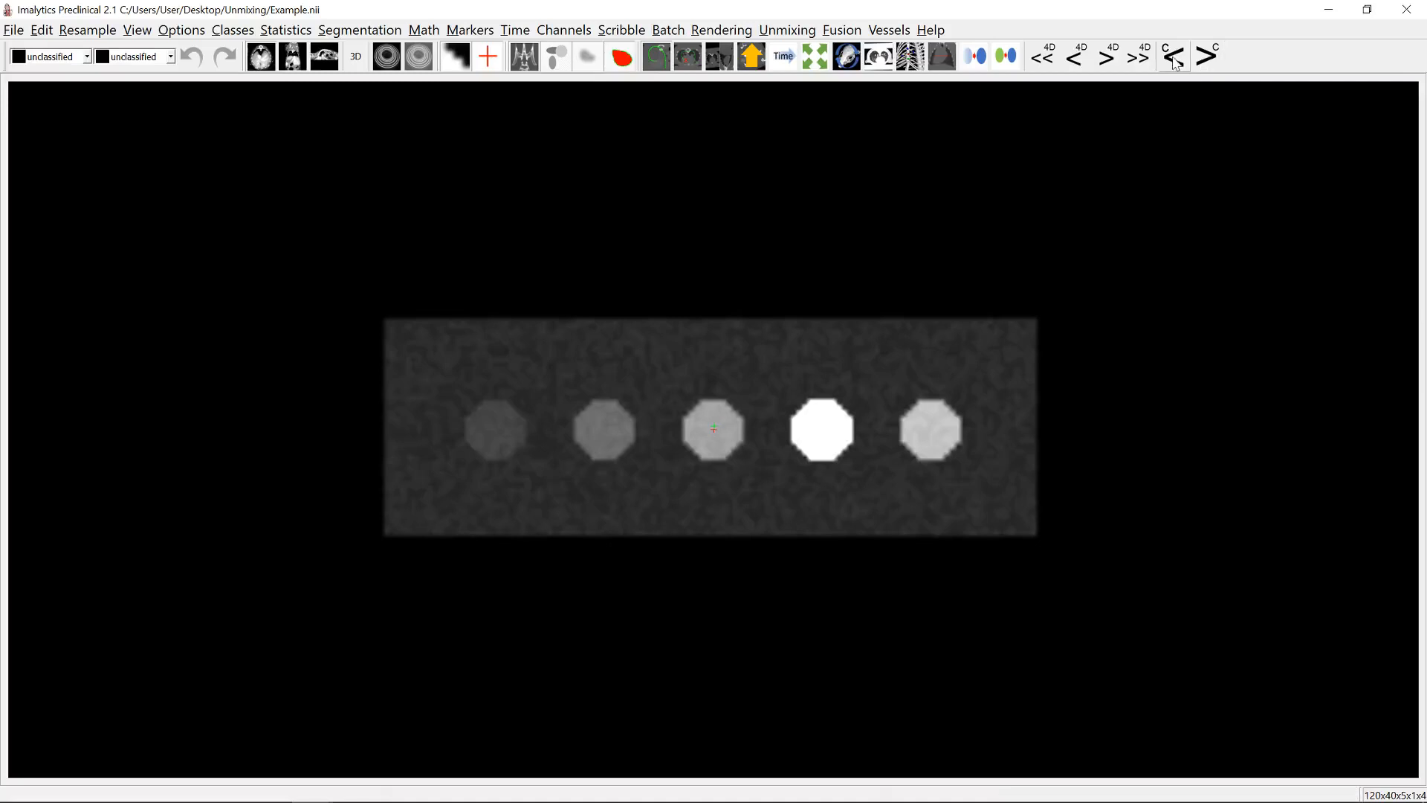
pyautogui.click(1175, 59)
pyautogui.click(1174, 59)
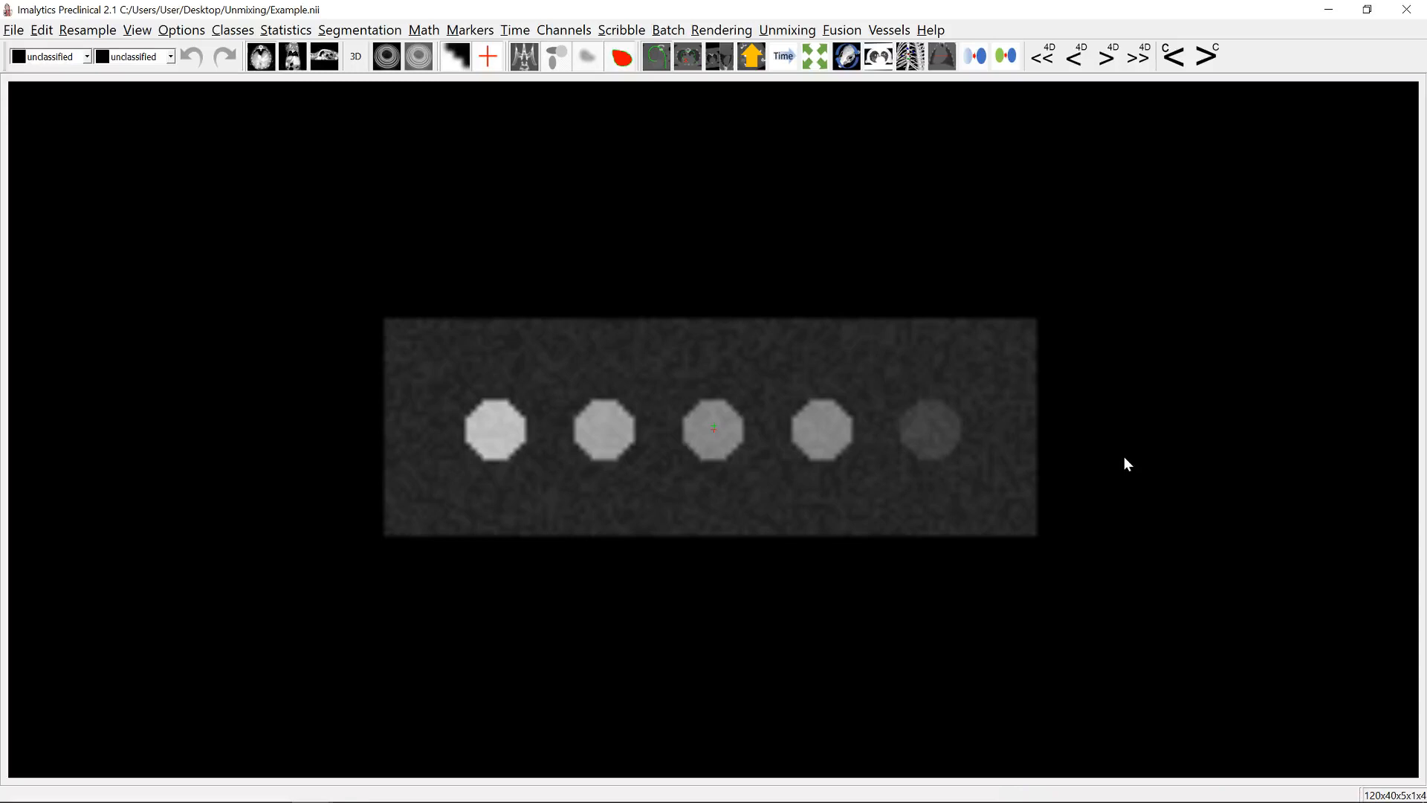
# - Add a new class named A for the brightest, leftmost well
pyautogui.rightClick(494, 432)
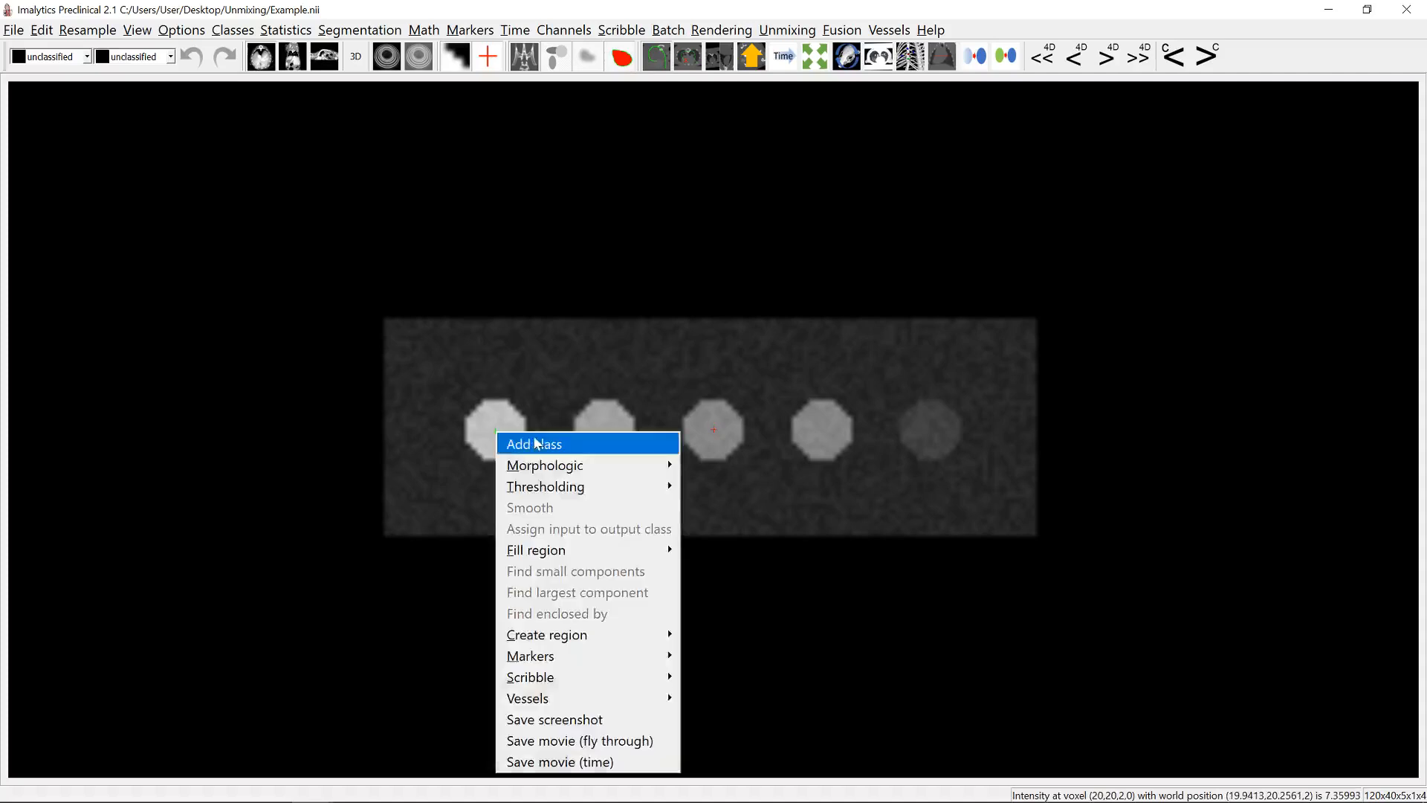
pyautogui.click(540, 437)
pyautogui.write('A')
pyautogui.press('Return')
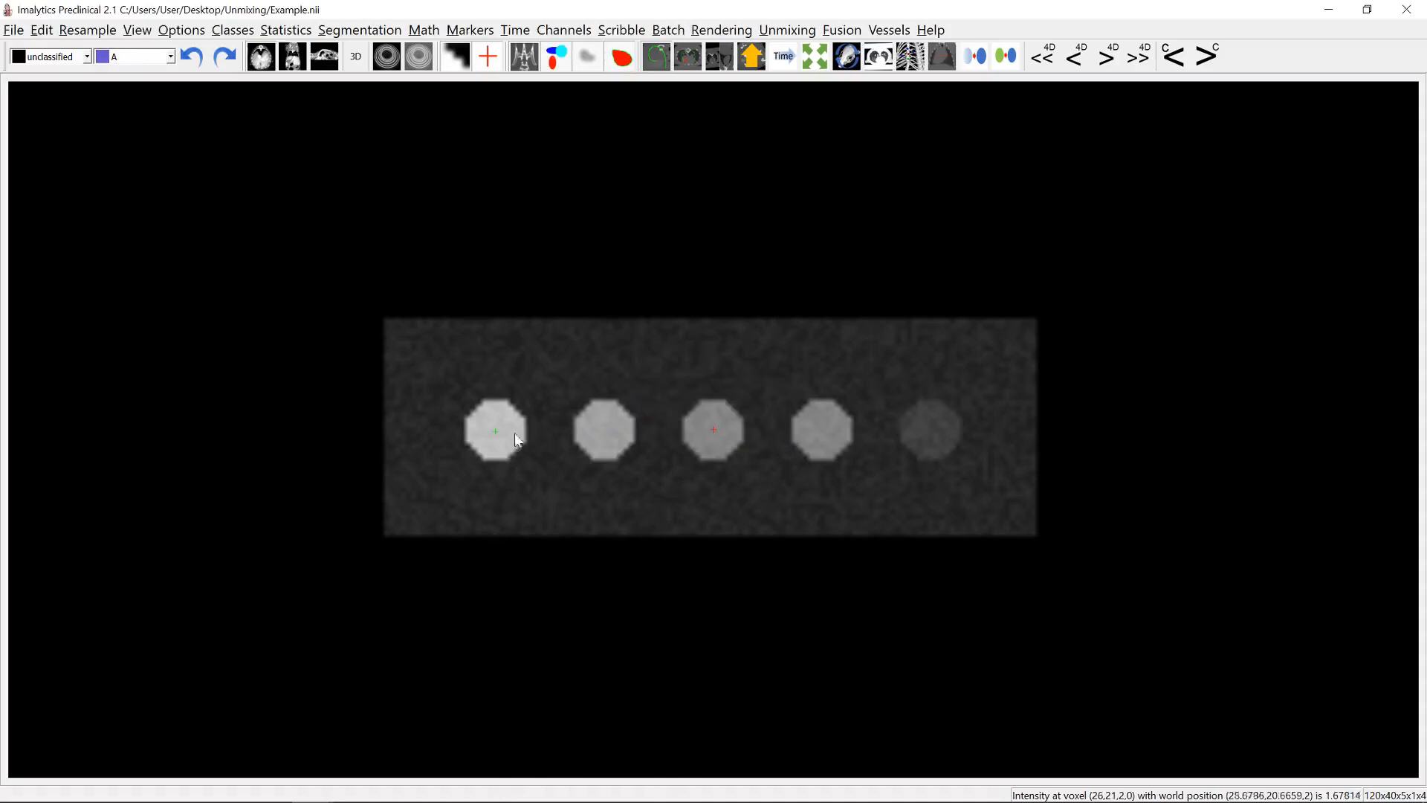
# - Create a cylinder region for class A centred on the leftmost well, with diameter 9 mm and length 5 mm
pyautogui.rightClick(494, 430)
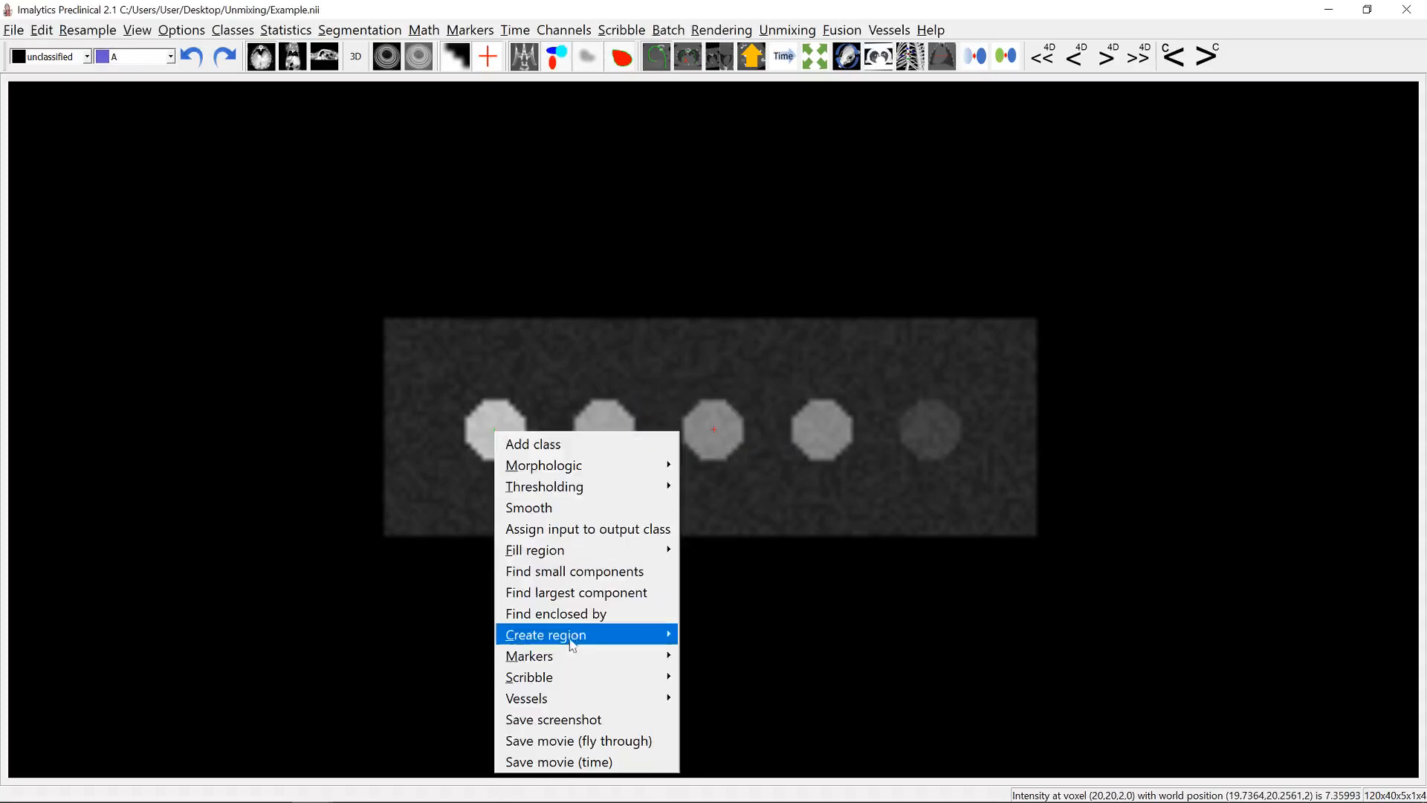
pyautogui.moveTo(587, 641)
pyautogui.click(712, 638)
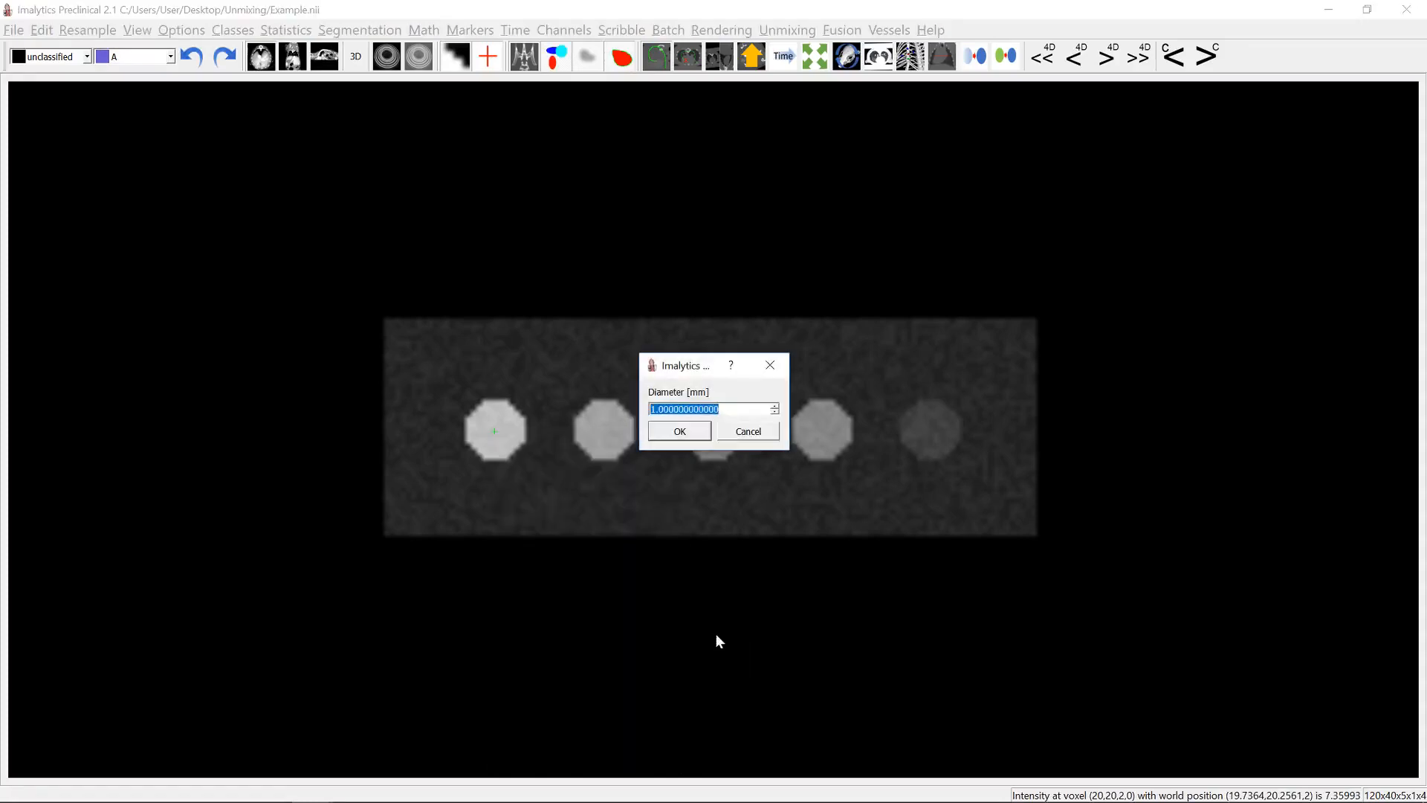
pyautogui.write('9')
pyautogui.press('Return')
pyautogui.write('5')
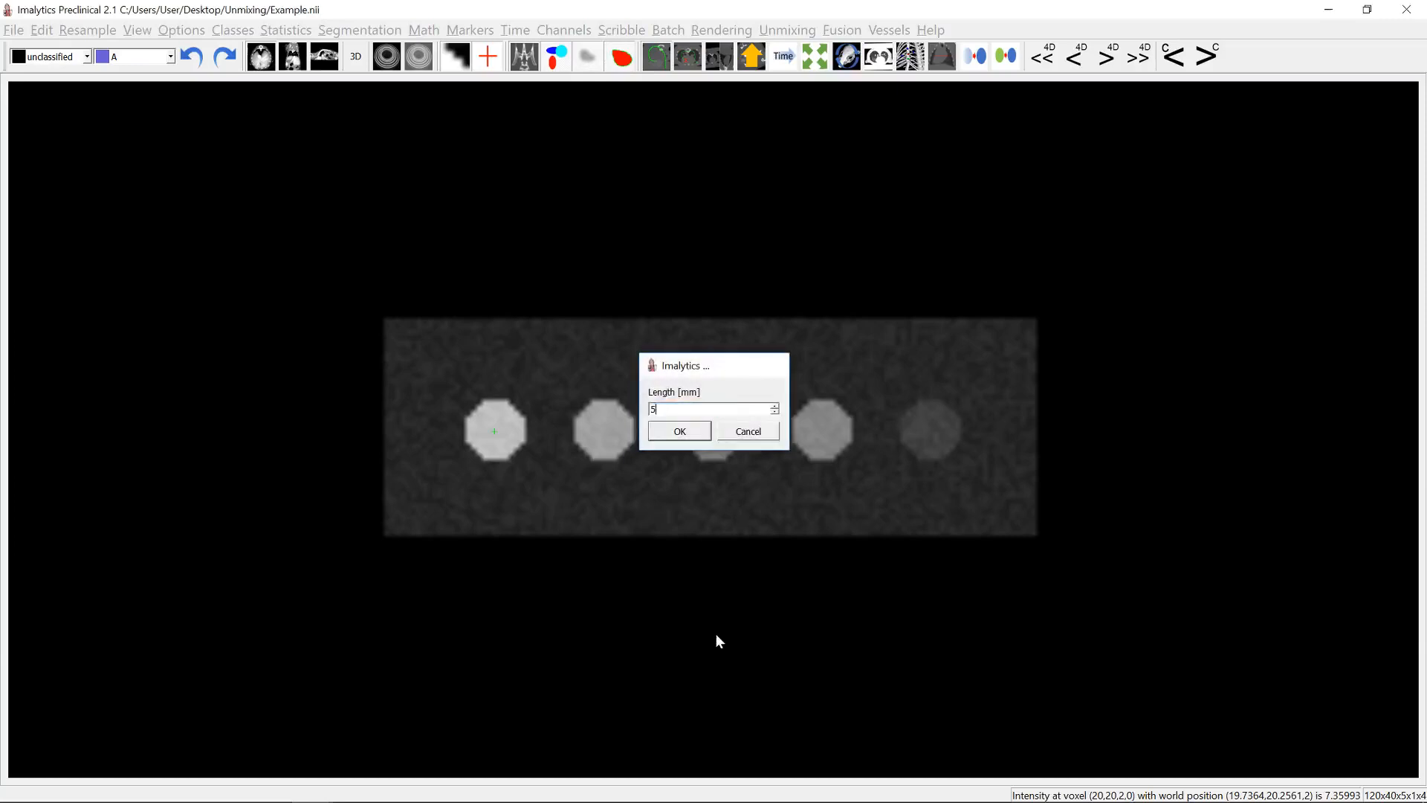
pyautogui.press('Return')
# - Add a new class named B for the dark, rightmost well
pyautogui.rightClick(930, 431)
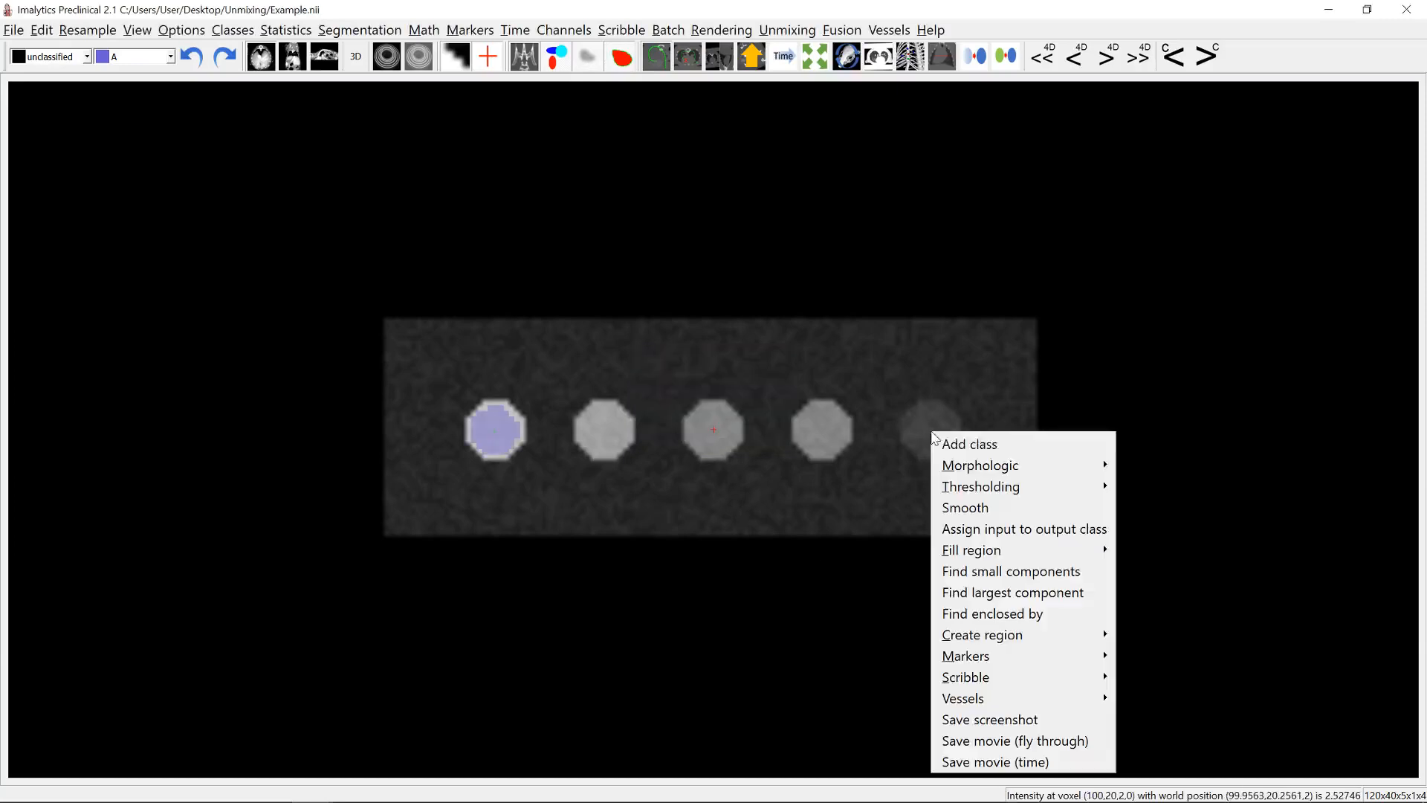
pyautogui.click(957, 444)
pyautogui.write('B')
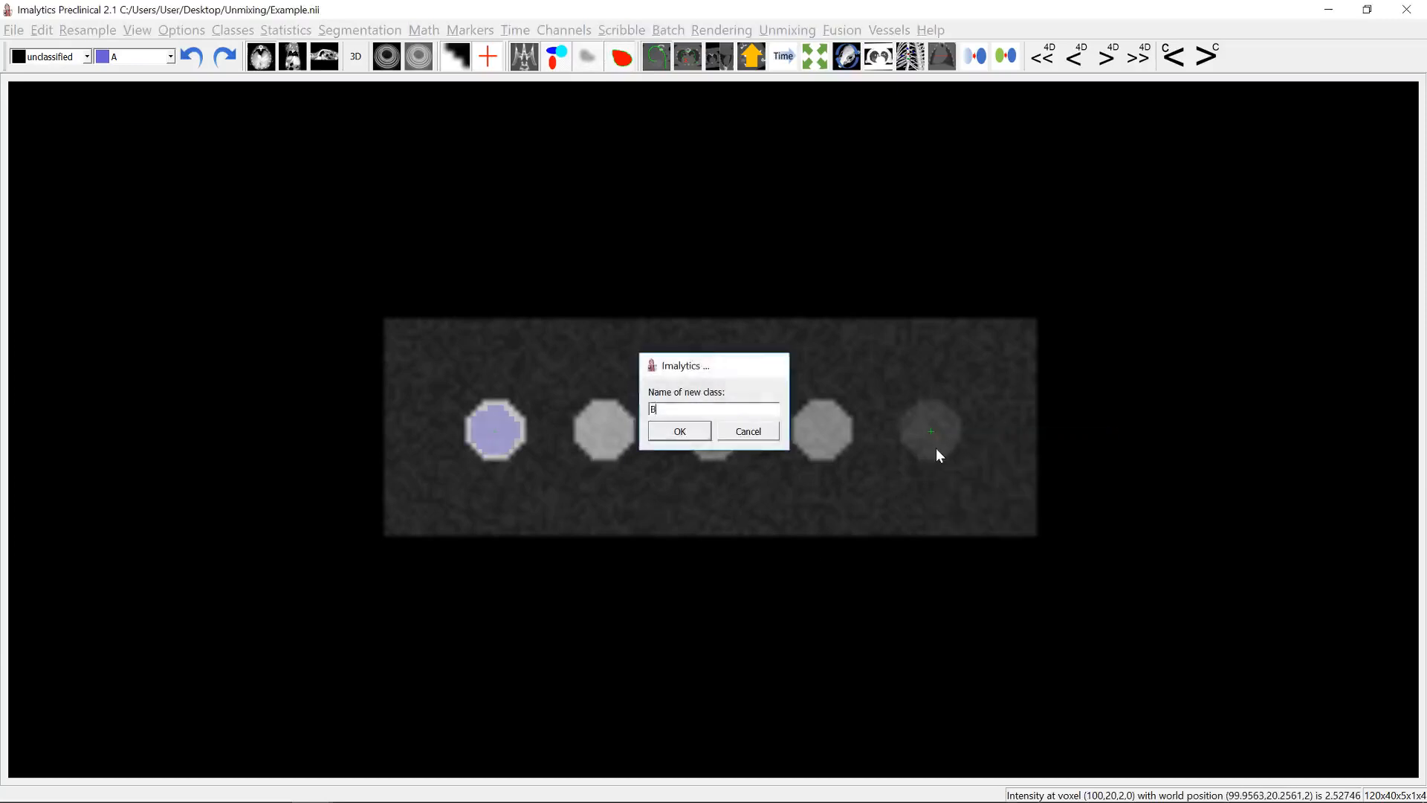
pyautogui.press('Return')
# - Create a cylinder region for class B centred on the rightmost well, with diameter 9 mm and length 5 mm
pyautogui.rightClick(929, 428)
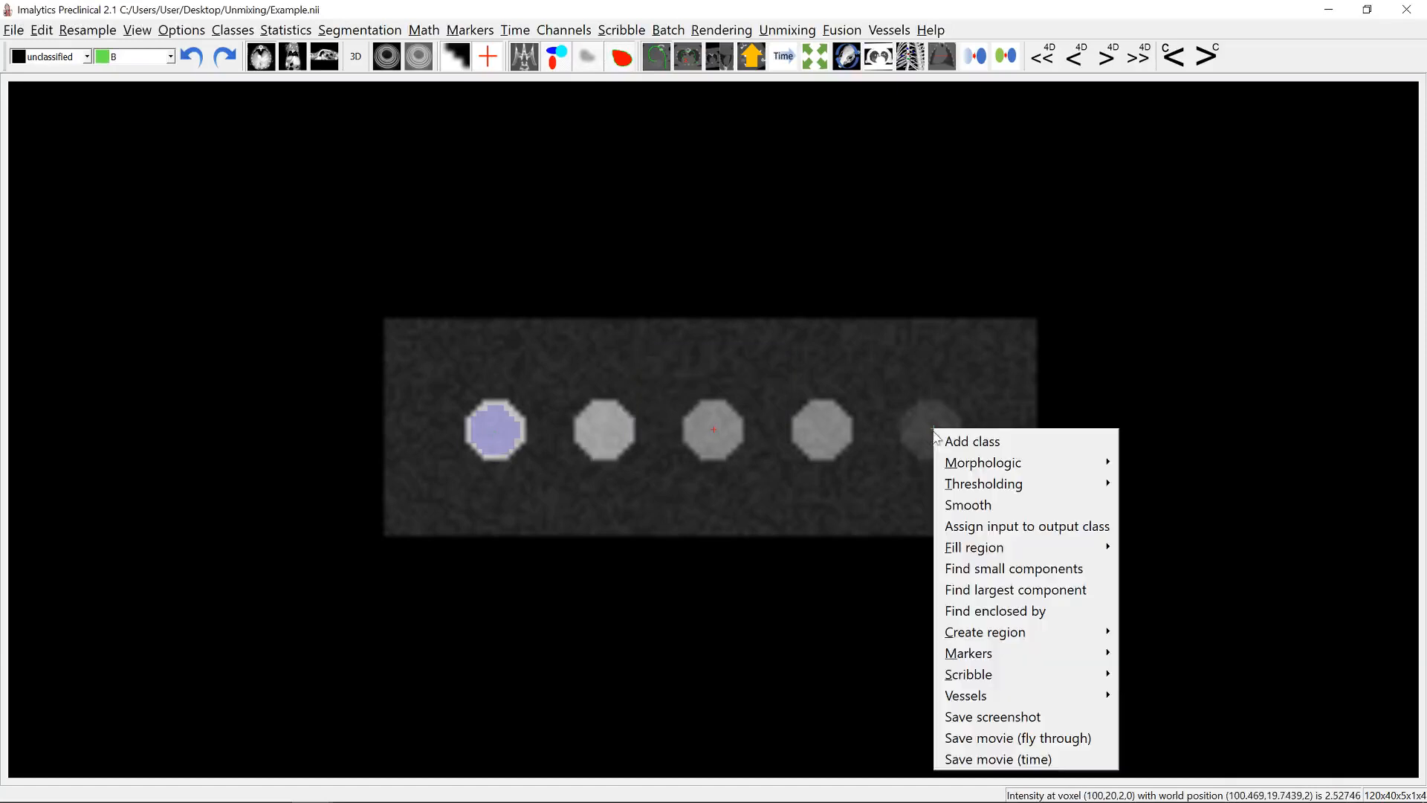
pyautogui.rightClick(932, 430)
pyautogui.moveTo(1026, 634)
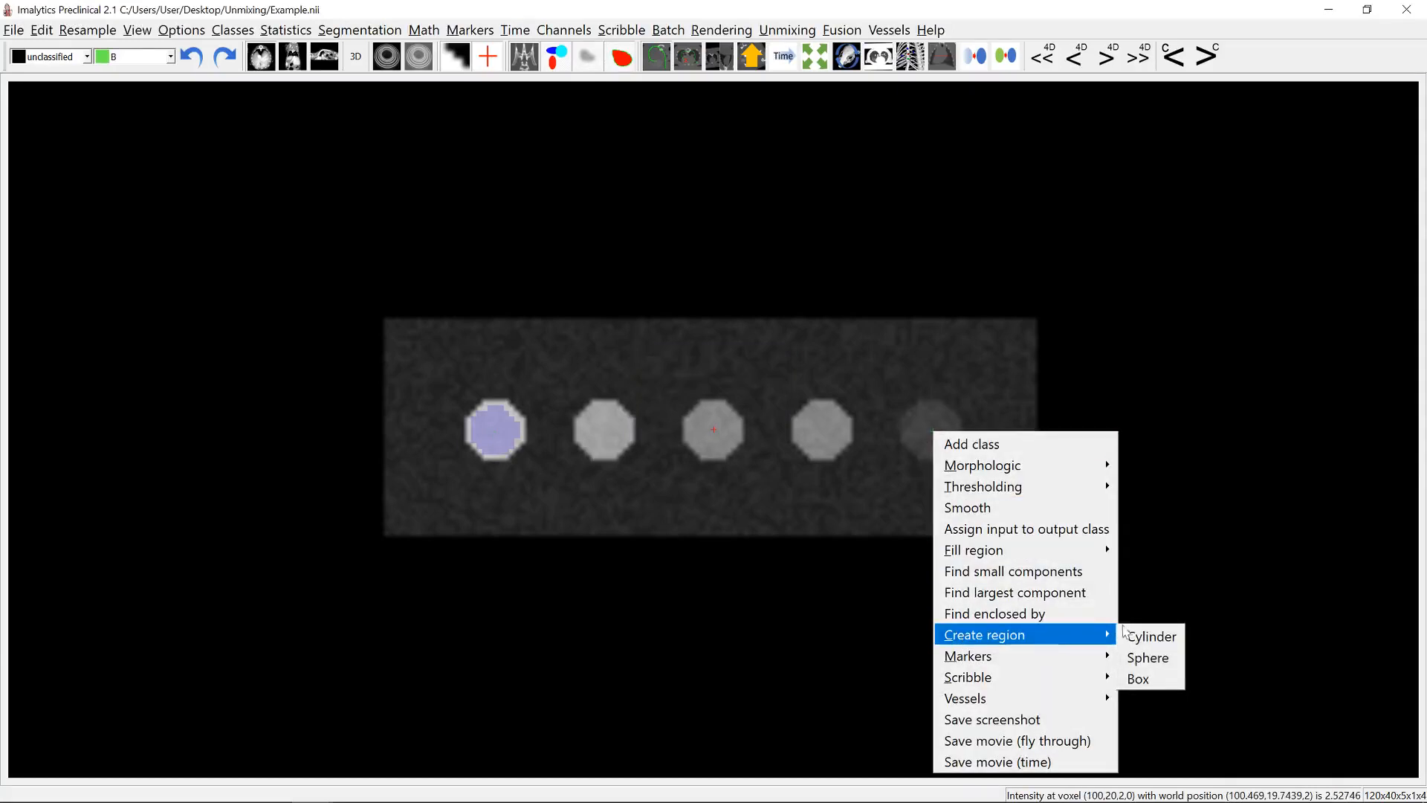
pyautogui.click(1136, 633)
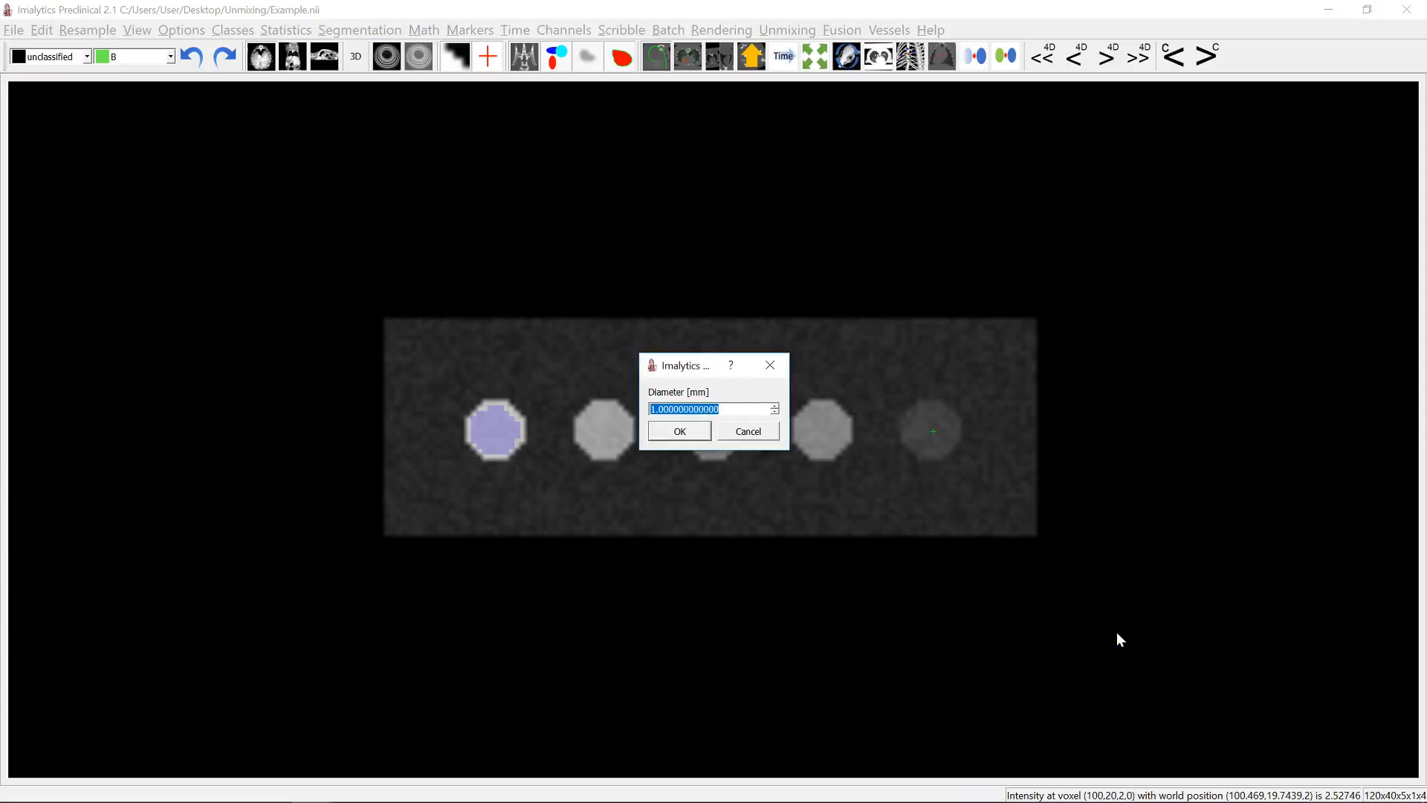
pyautogui.write('9')
pyautogui.press('Return')
pyautogui.write('5')
pyautogui.press('Return')
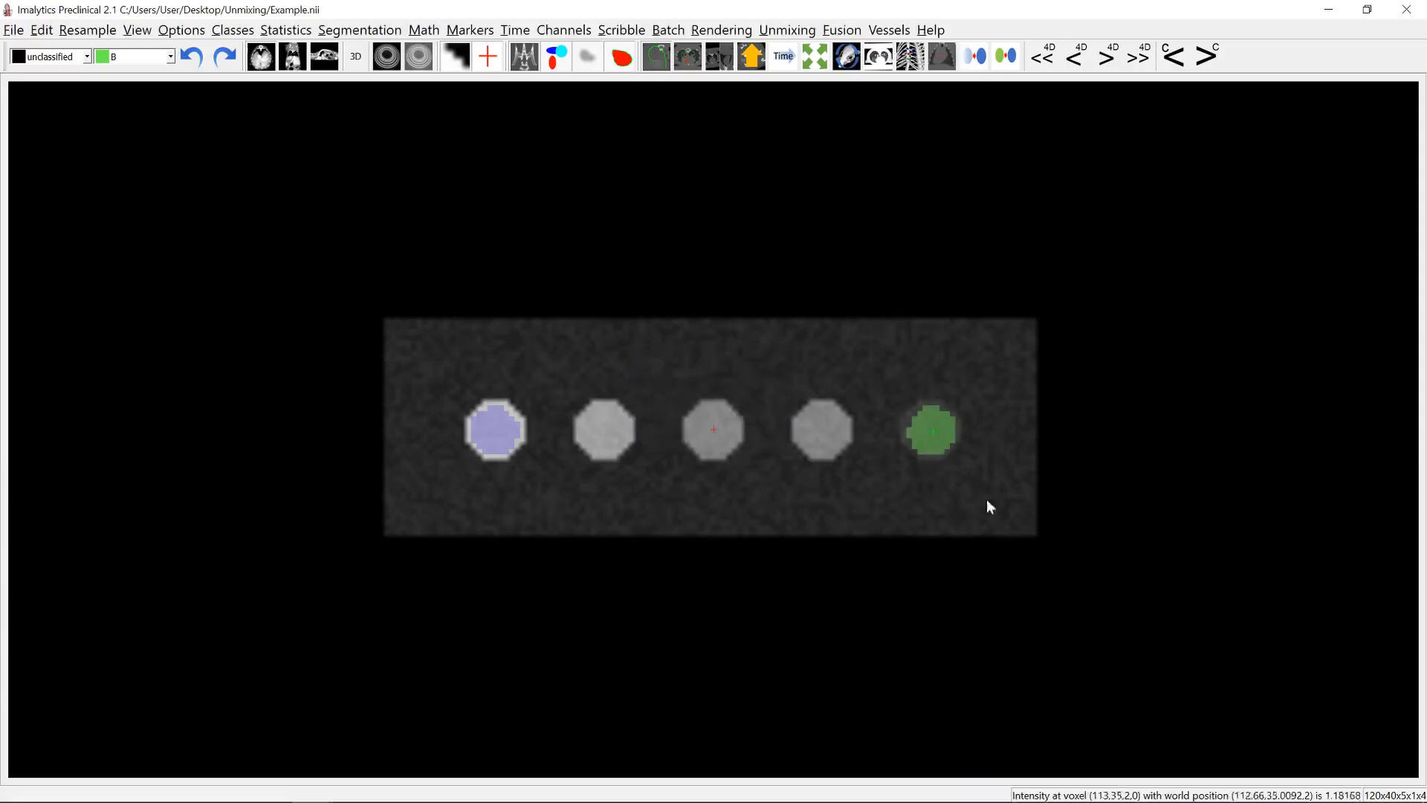
# - Add a new class named Background for the empty area around the wells
pyautogui.rightClick(878, 370)
pyautogui.click(894, 377)
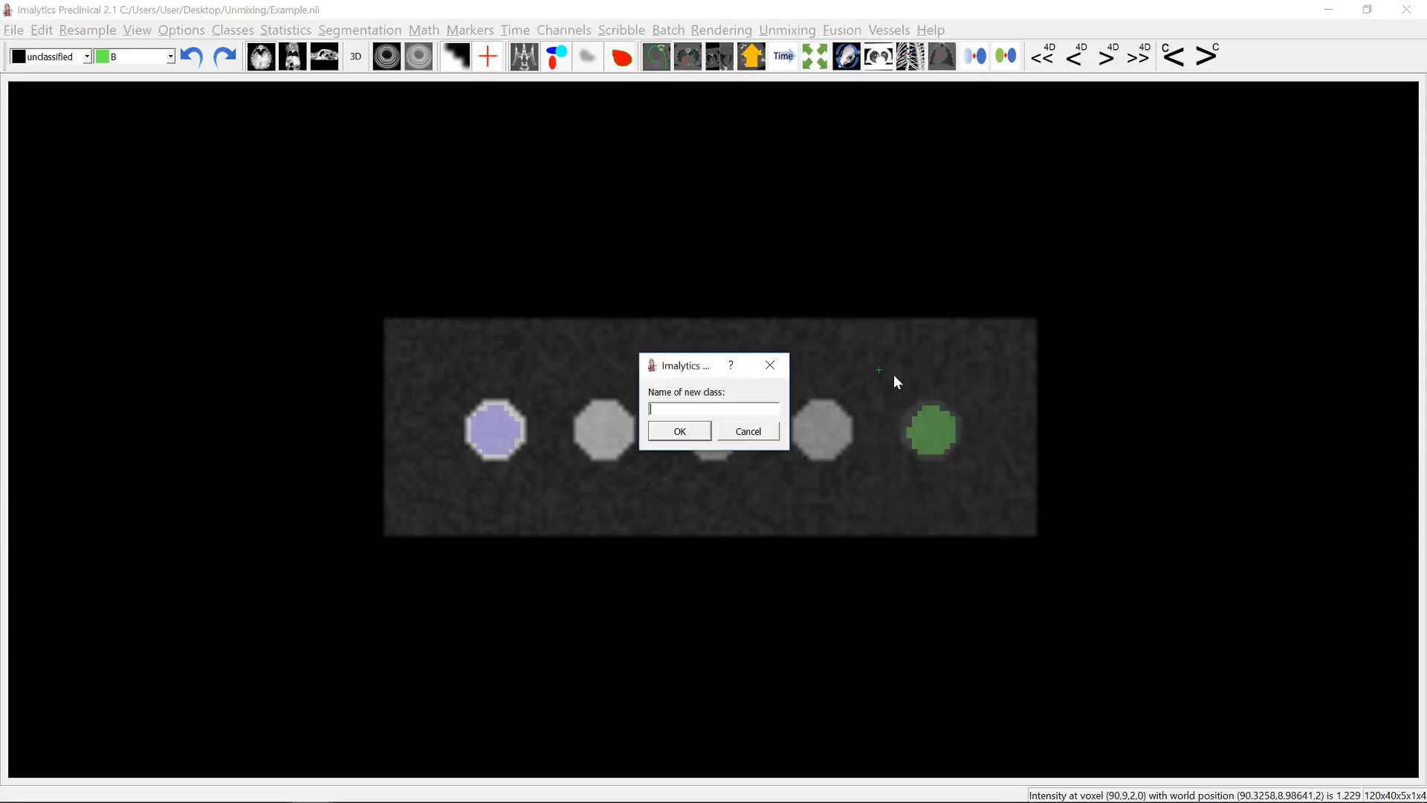
pyautogui.write('Background')
pyautogui.press('Return')
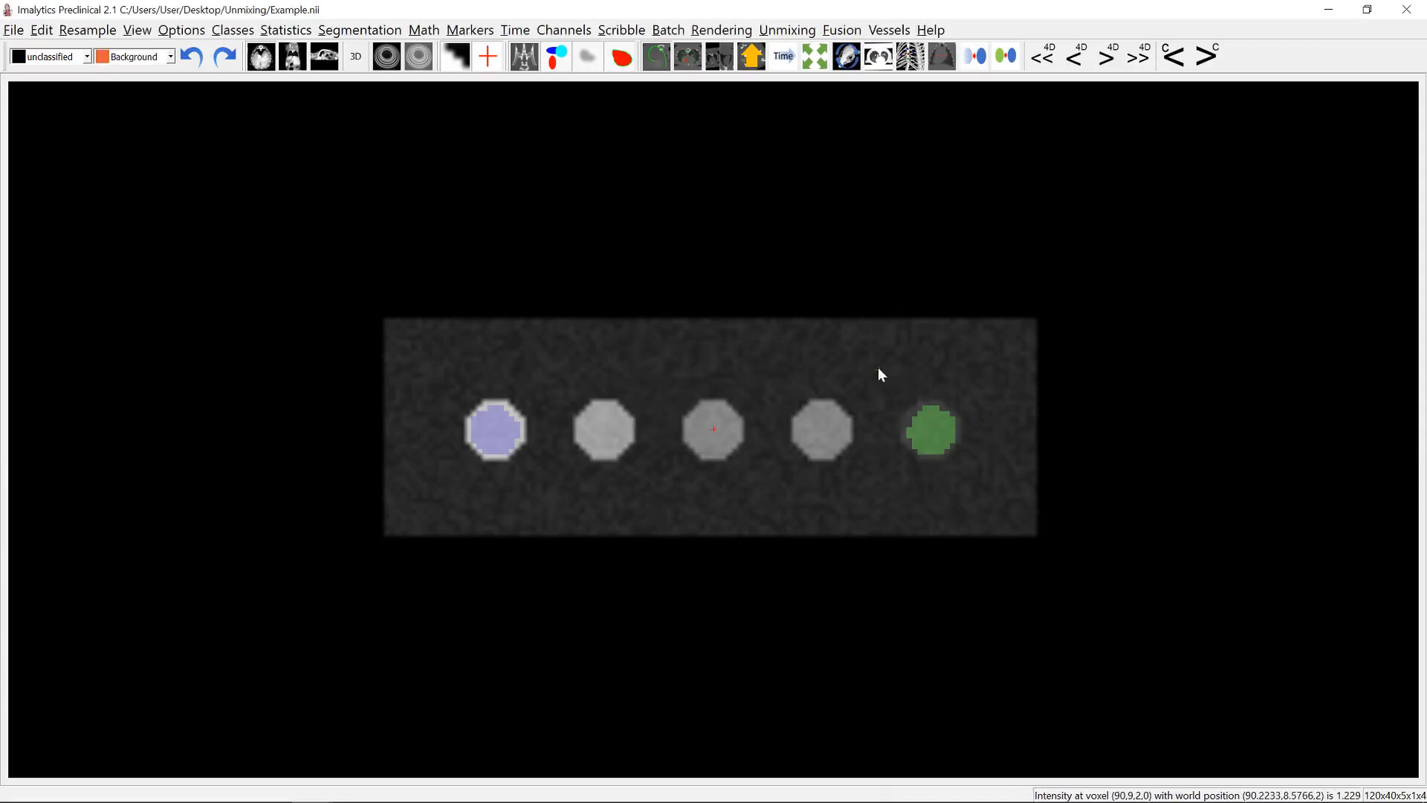
# - Create a Background cylinder region of diameter 9 mm and length 5 mm in the empty area above and between the two rightmost wells
pyautogui.rightClick(878, 368)
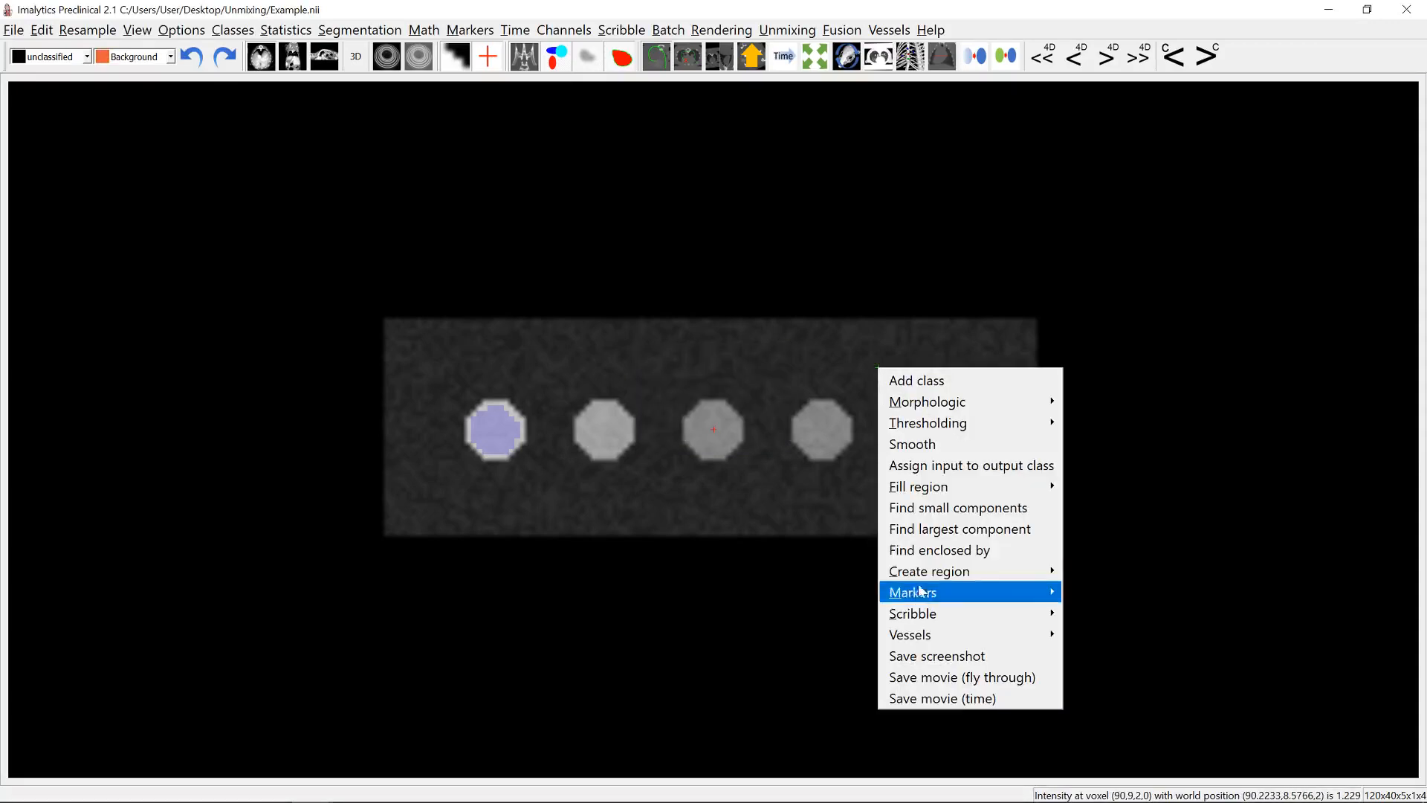
pyautogui.moveTo(929, 571)
pyautogui.click(1094, 576)
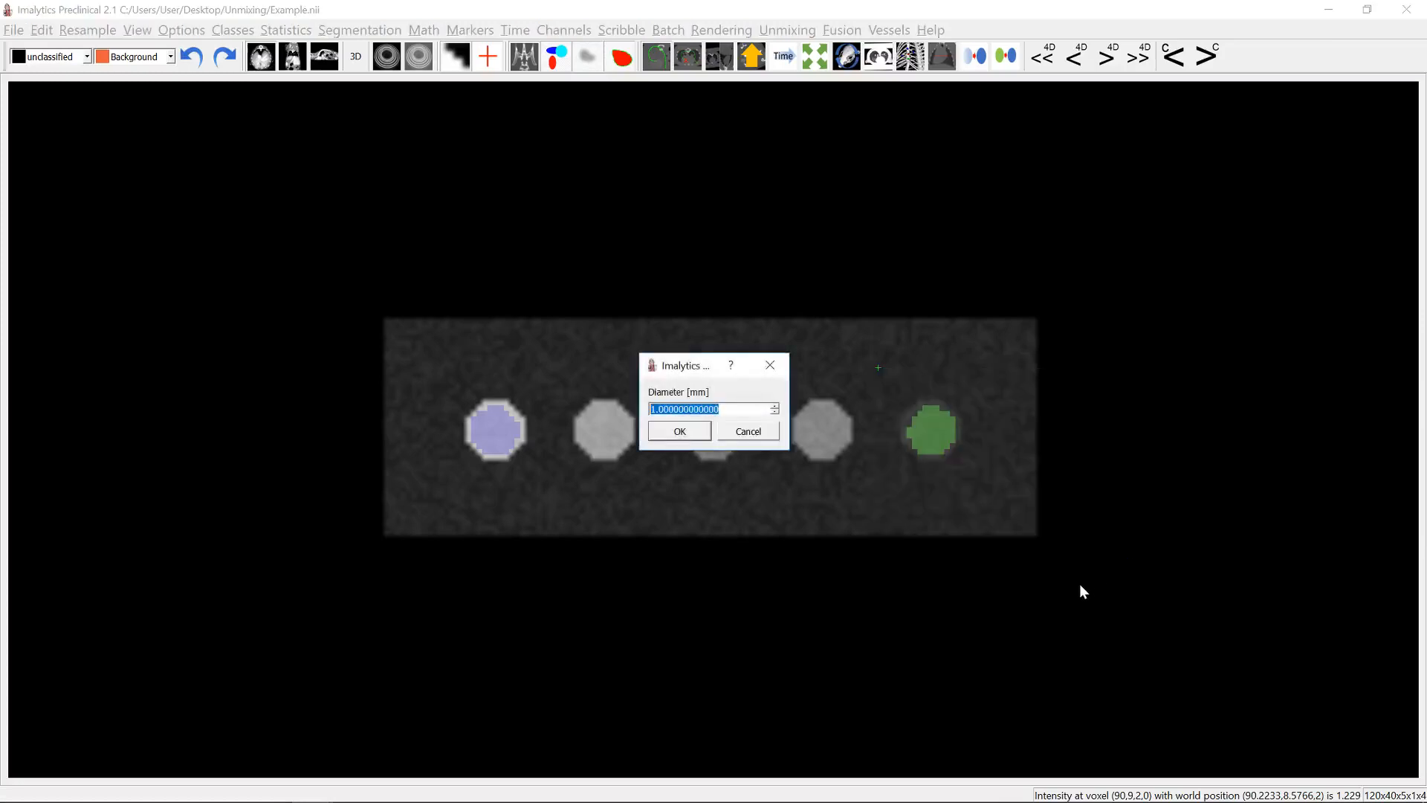
pyautogui.write('9')
pyautogui.press('Return')
pyautogui.write('5')
pyautogui.press('Return')
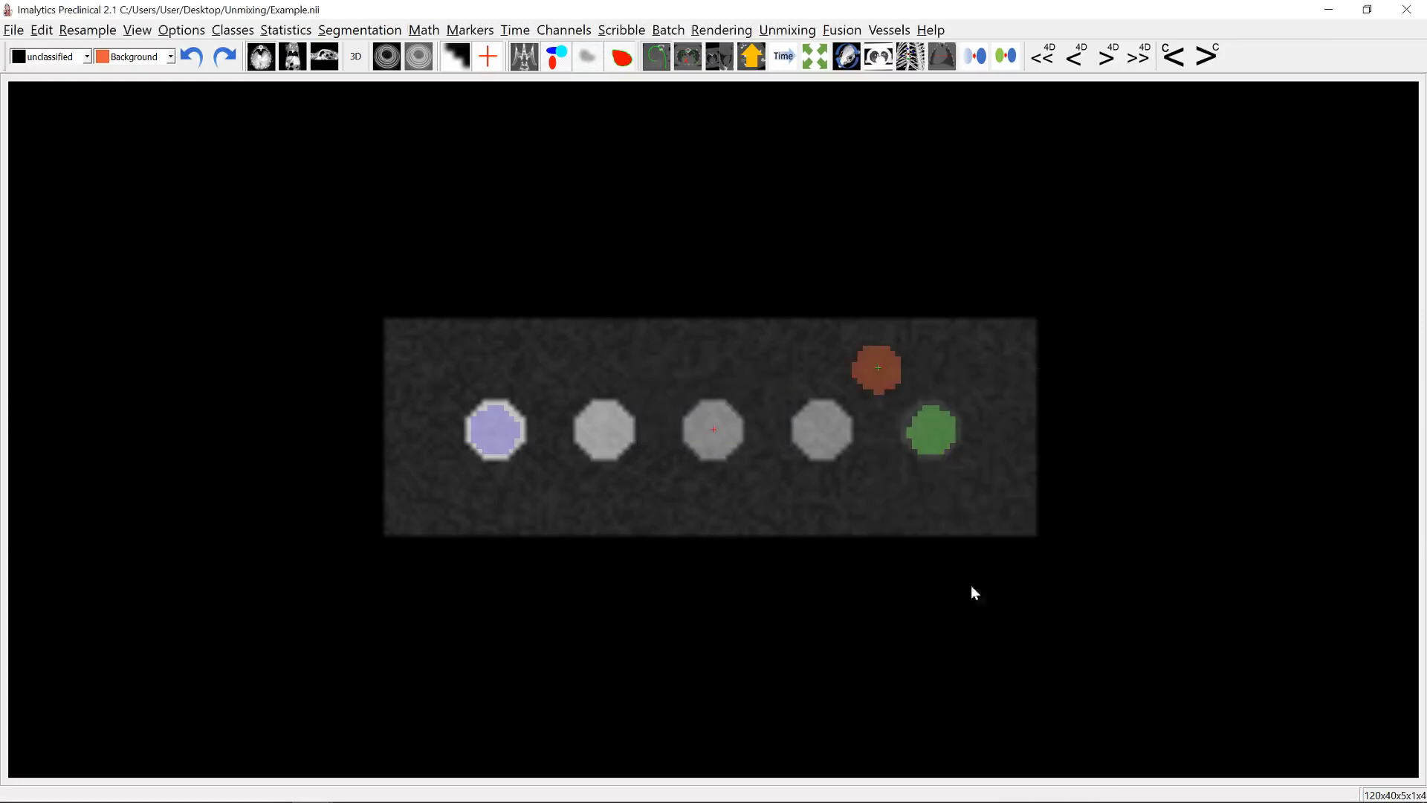
# - Save the underlay's class spectra to 2 classes.spectra in the Unmixing folder, replacing the existing file
pyautogui.click(797, 35)
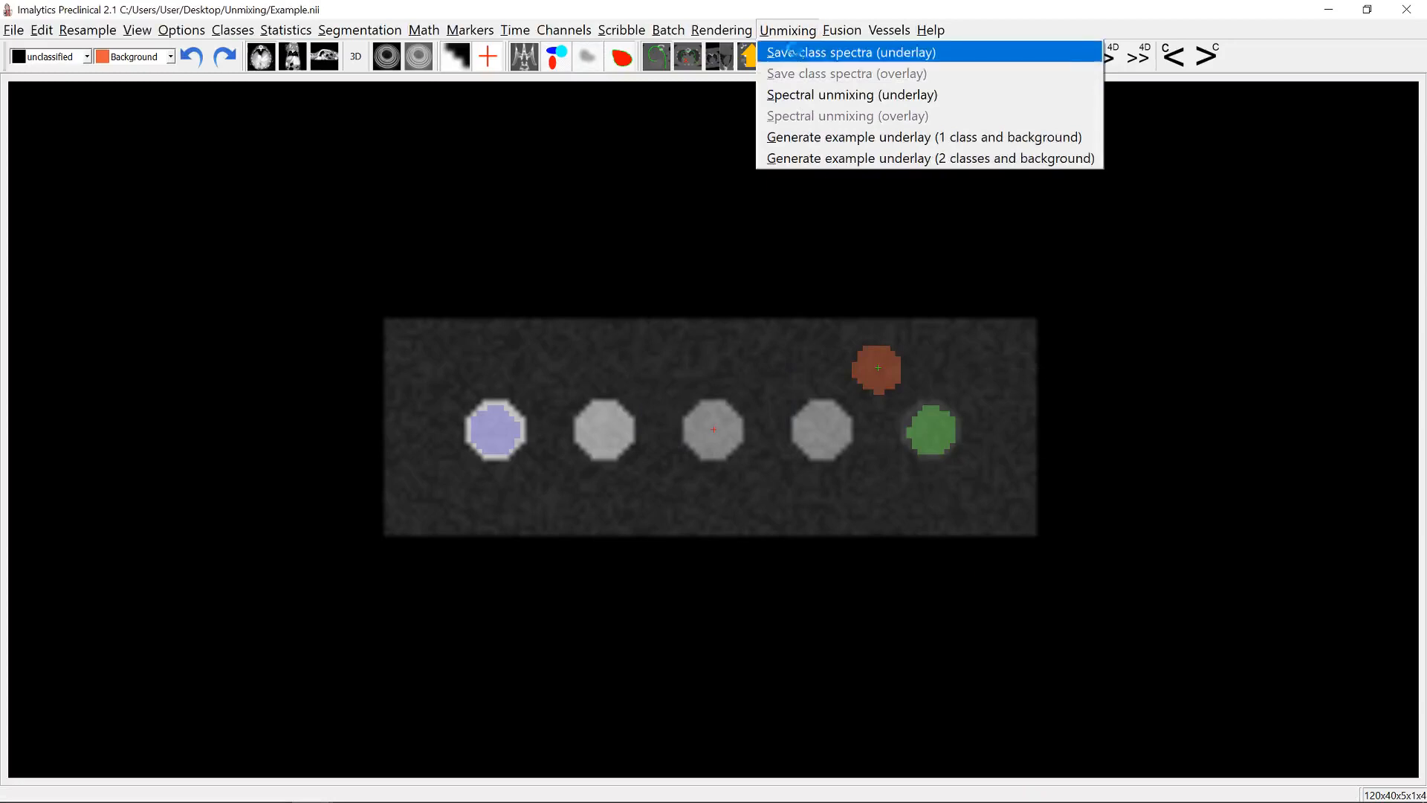
pyautogui.click(793, 53)
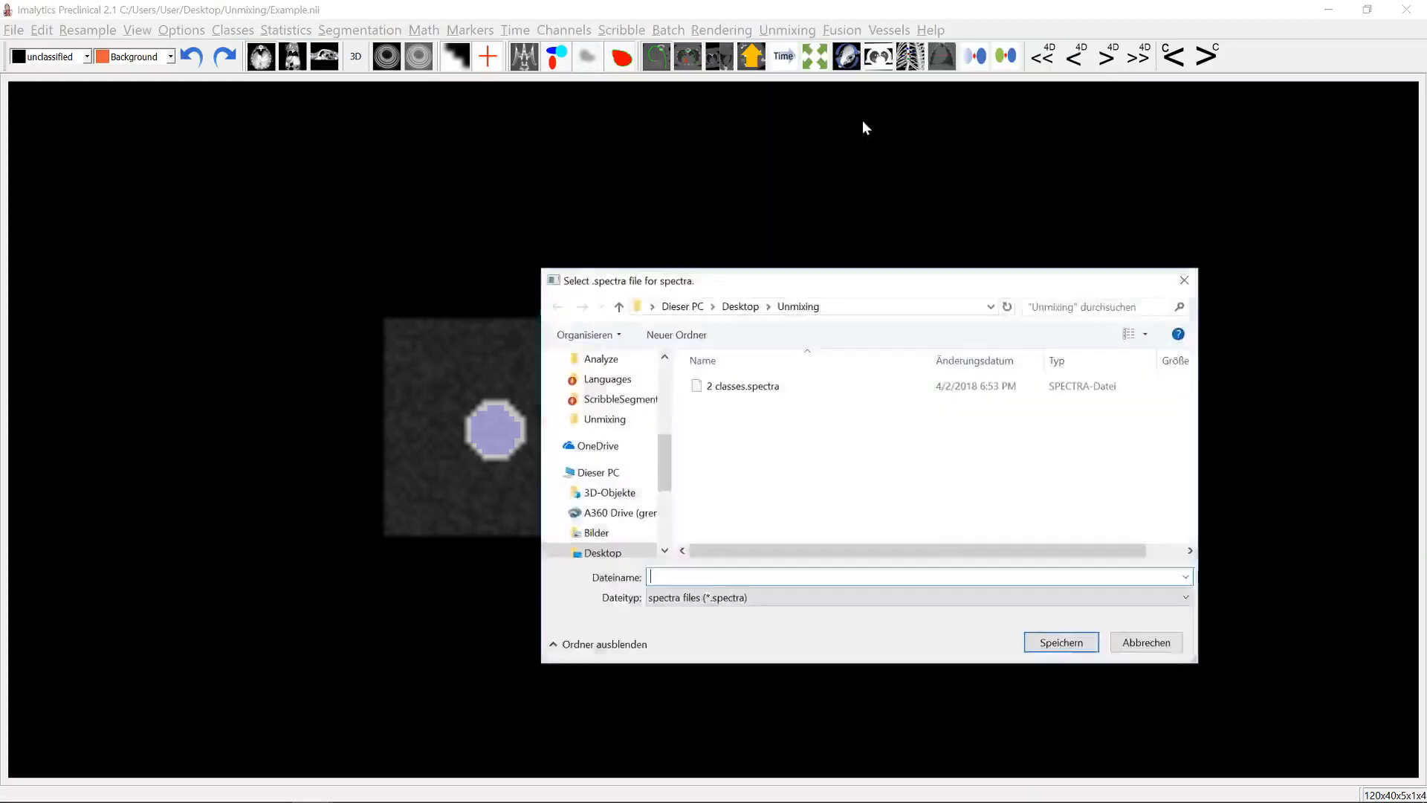
pyautogui.doubleClick(741, 389)
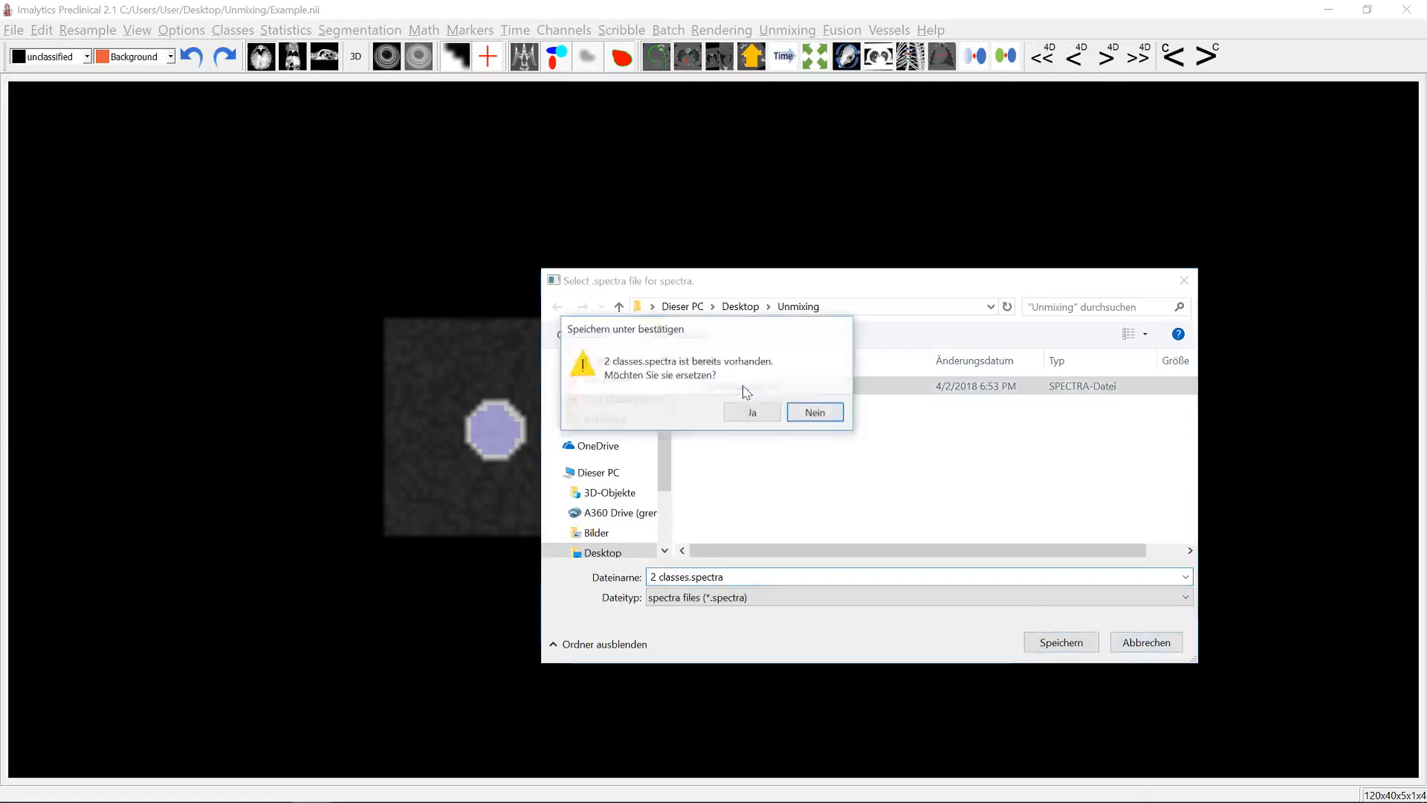
pyautogui.click(745, 410)
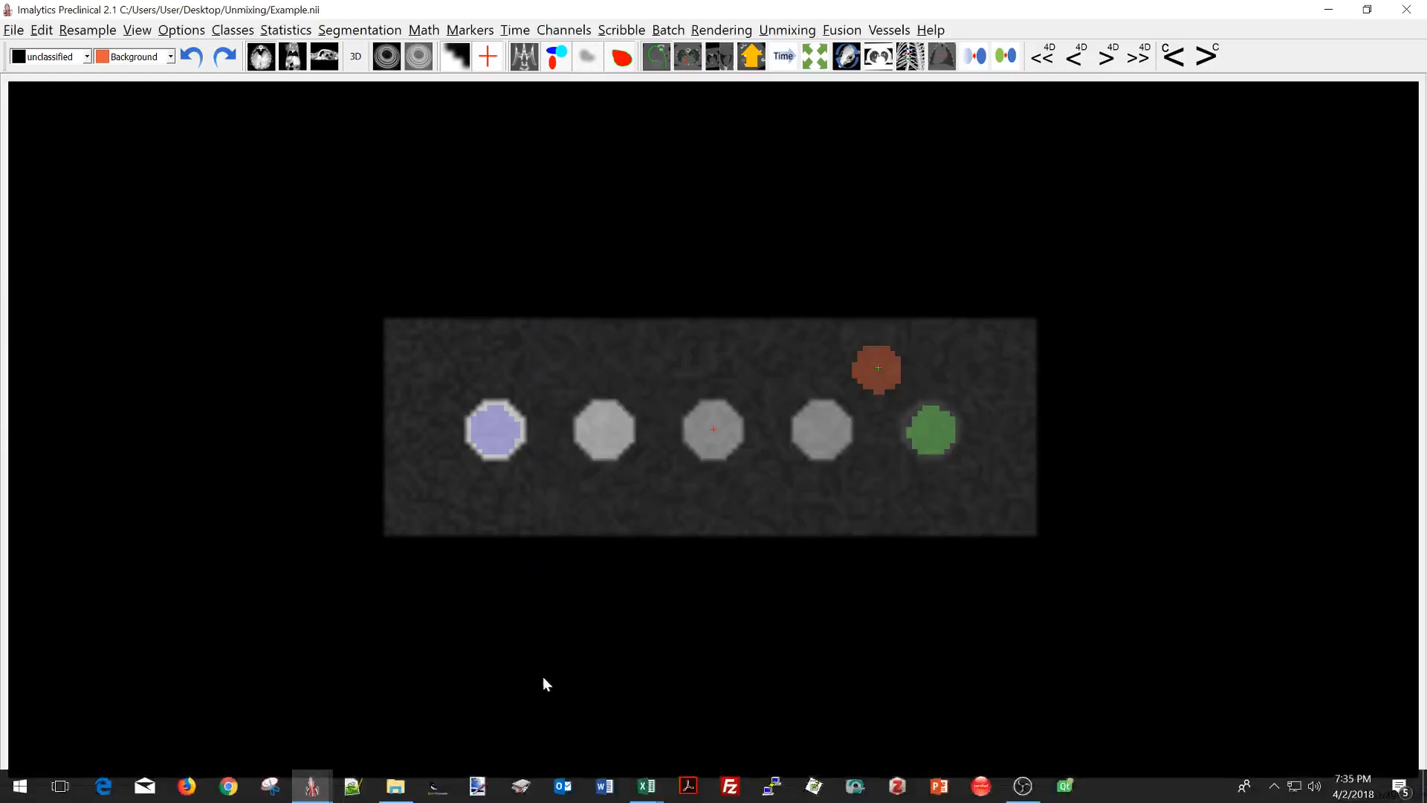
# - Switch to the 2 classes spectra workbook in Excel and examine the Spectra chart's curves for A, B and Background
pyautogui.hotkey('alt', 'Tab')
pyautogui.hotkey('alt', 'Tab')
pyautogui.hotkey('alt', 'Tab')
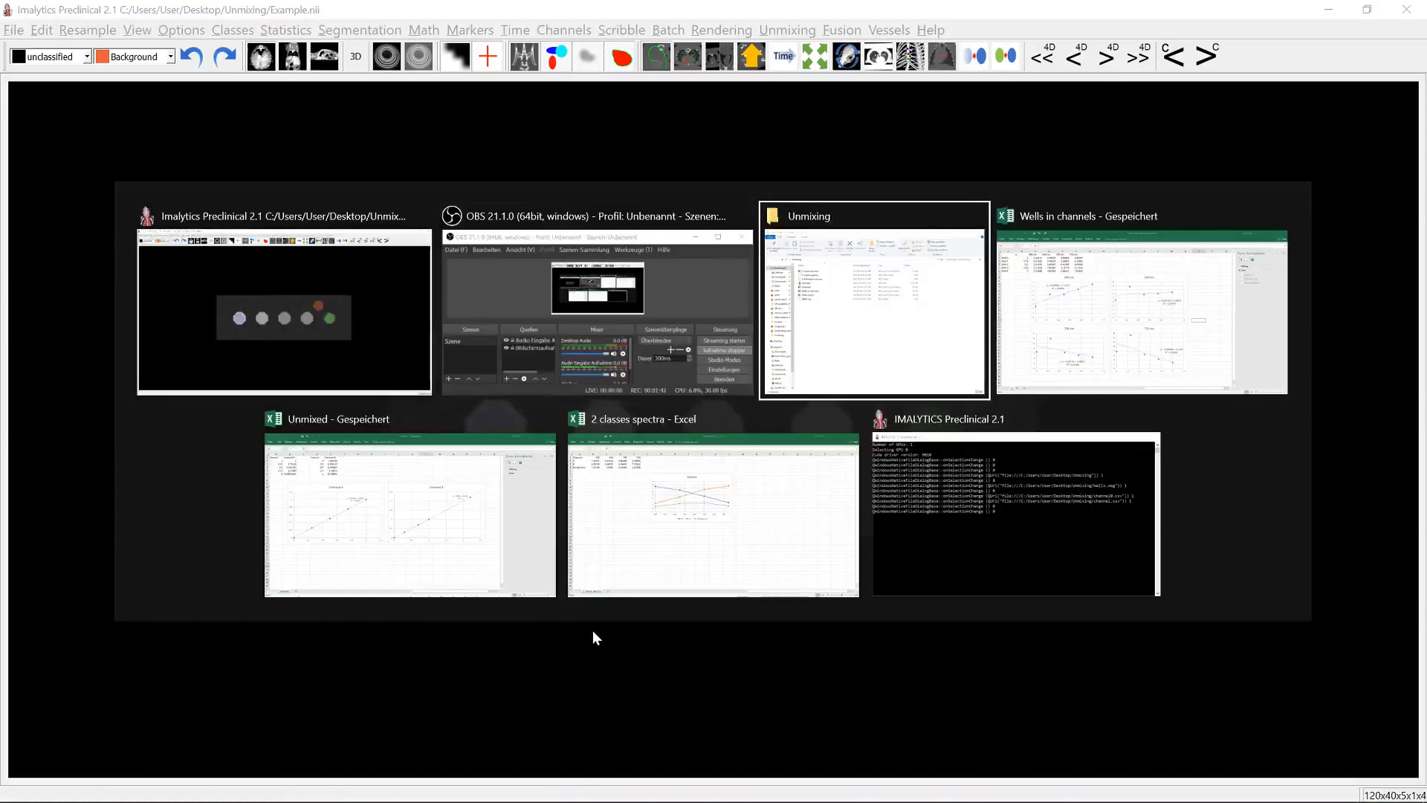
pyautogui.hotkey('alt', 'Tab')
pyautogui.click(713, 576)
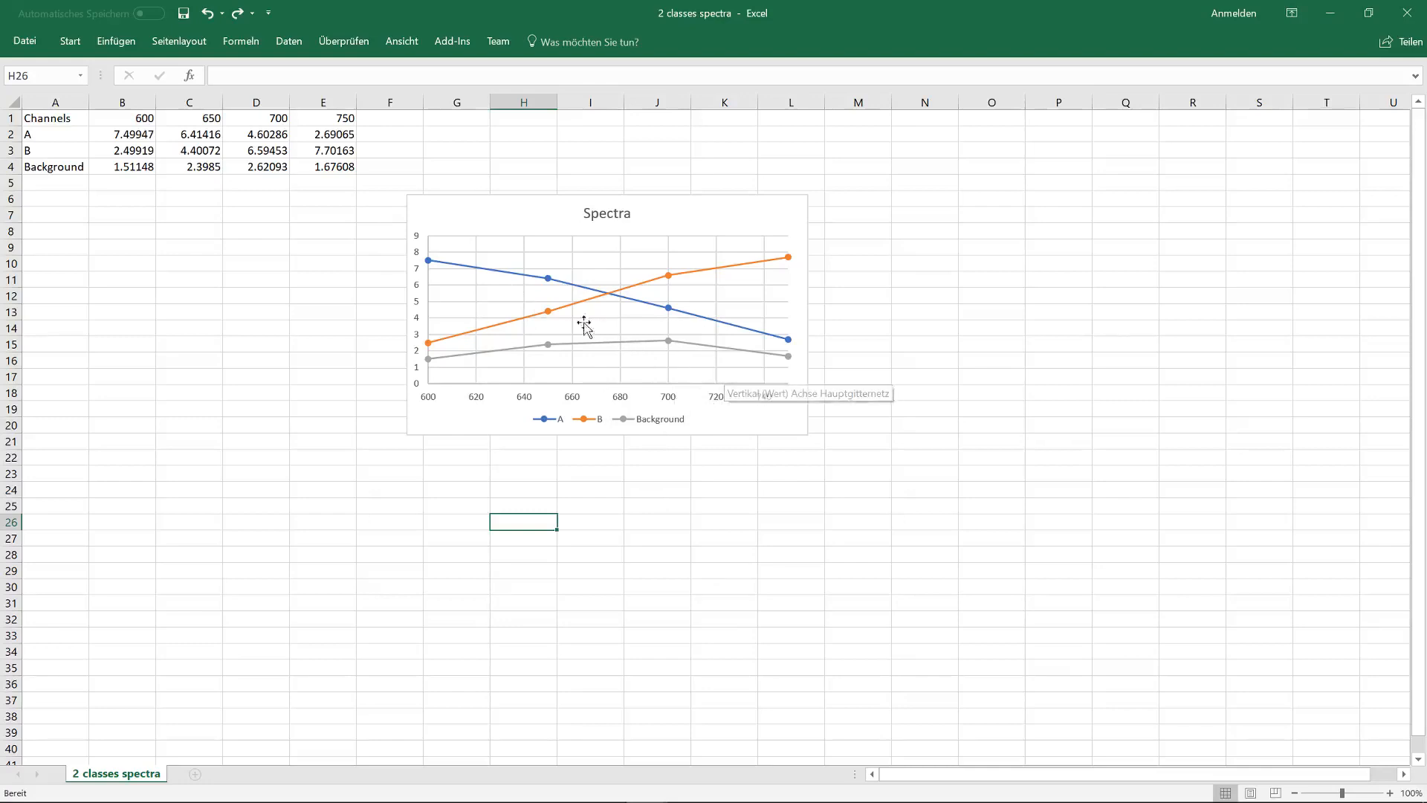
pyautogui.click(462, 268)
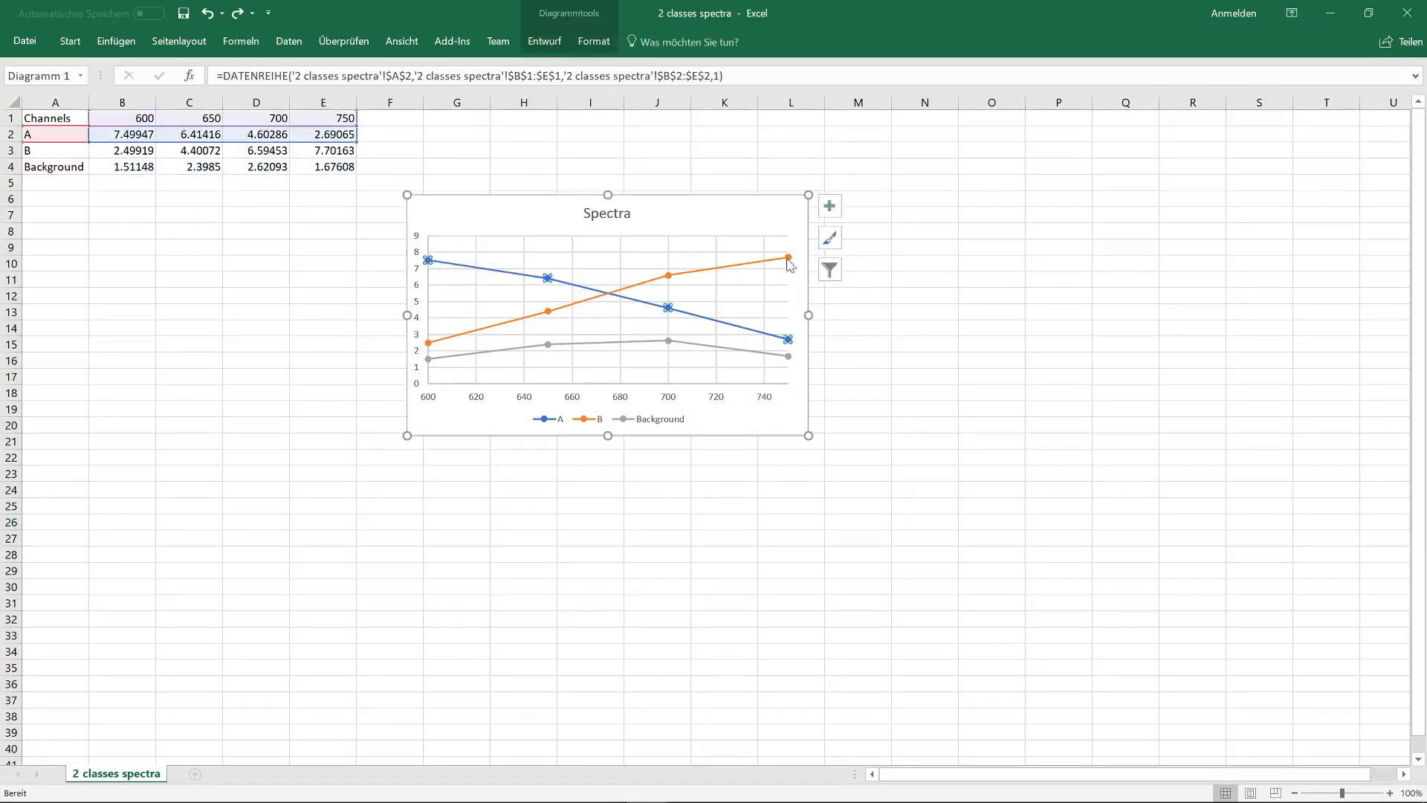
pyautogui.moveTo(785, 263)
pyautogui.click(758, 296)
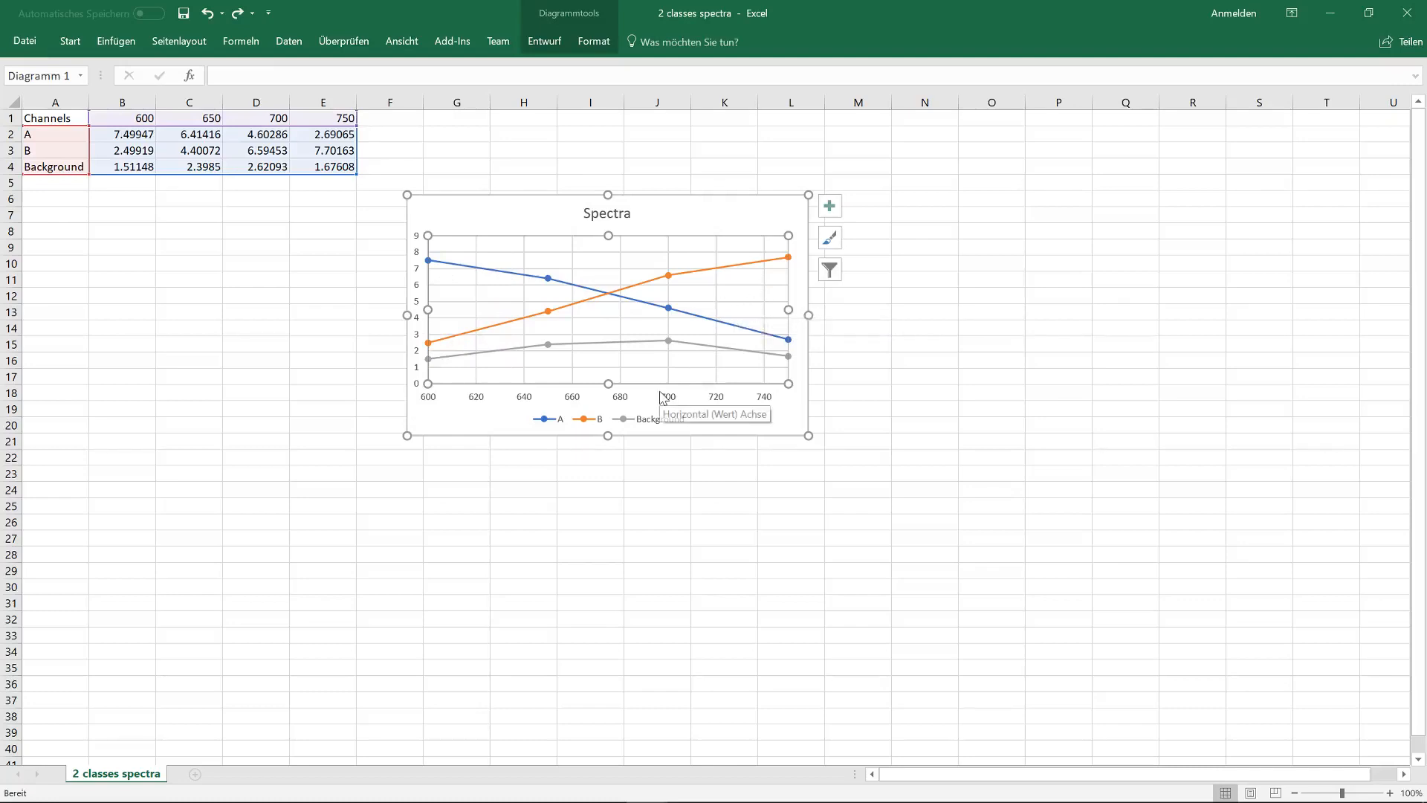
pyautogui.click(912, 440)
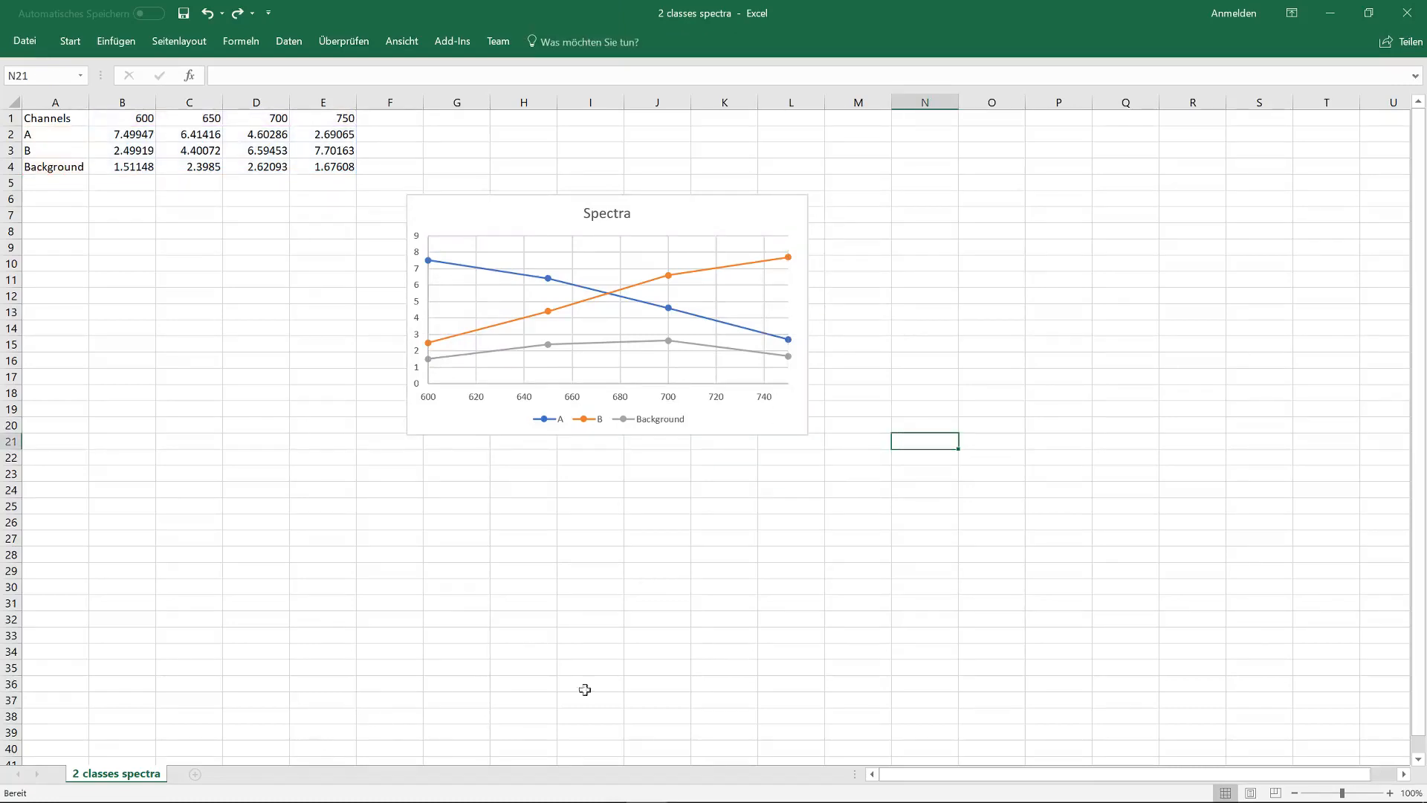
# - Return to Imalytics Preclinical and load the stored segmentation that covers all five wells, discarding the unsaved class changes
pyautogui.hotkey('alt', 'Tab')
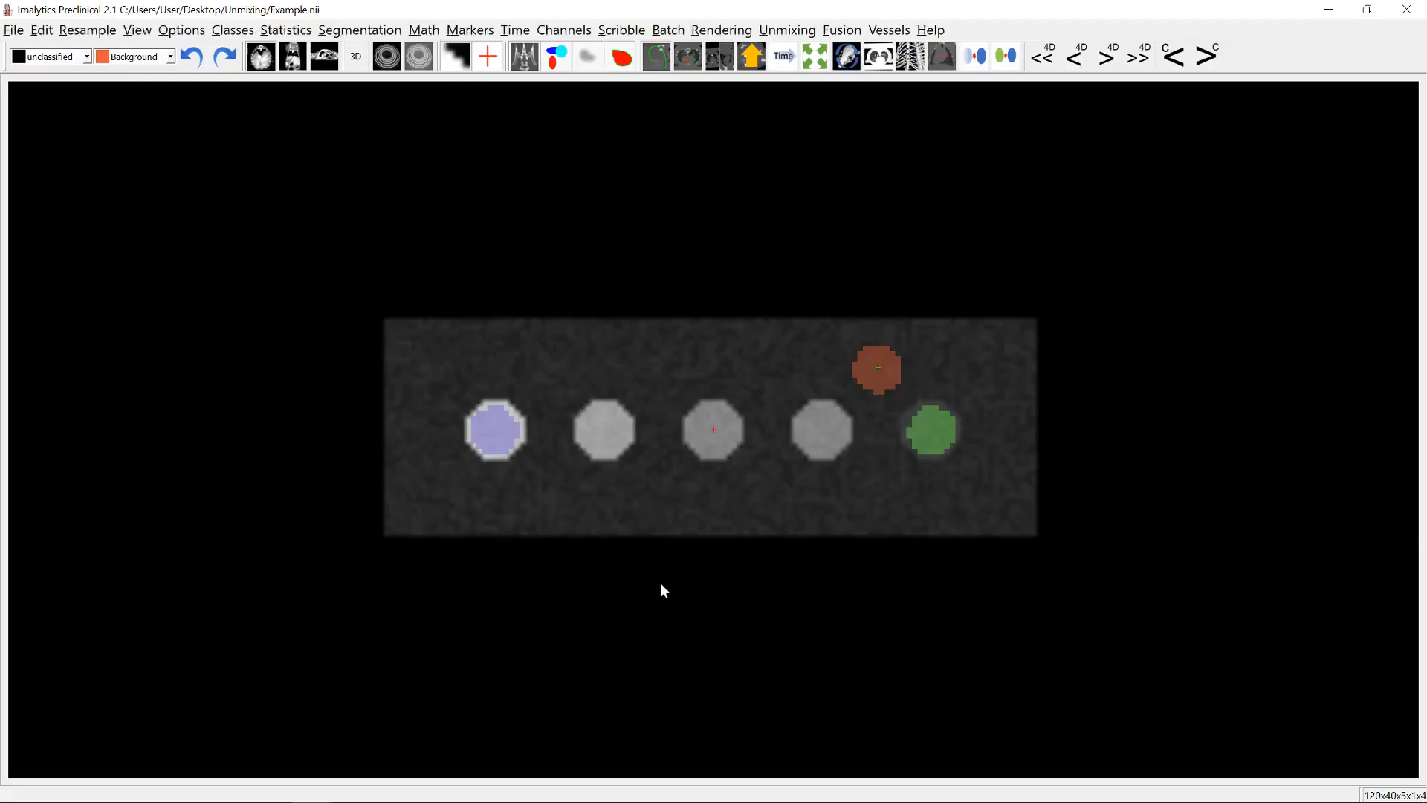
pyautogui.click(14, 30)
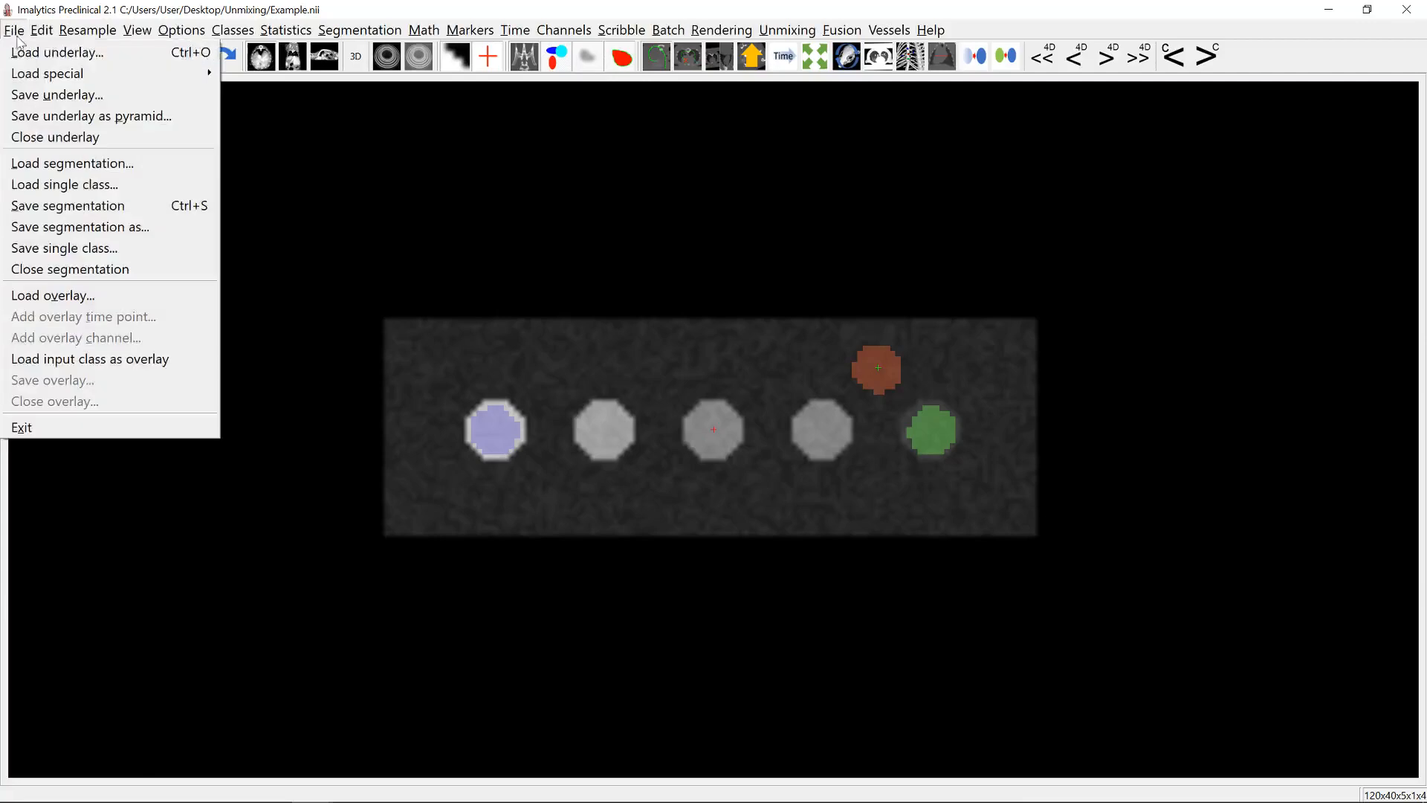
pyautogui.click(59, 141)
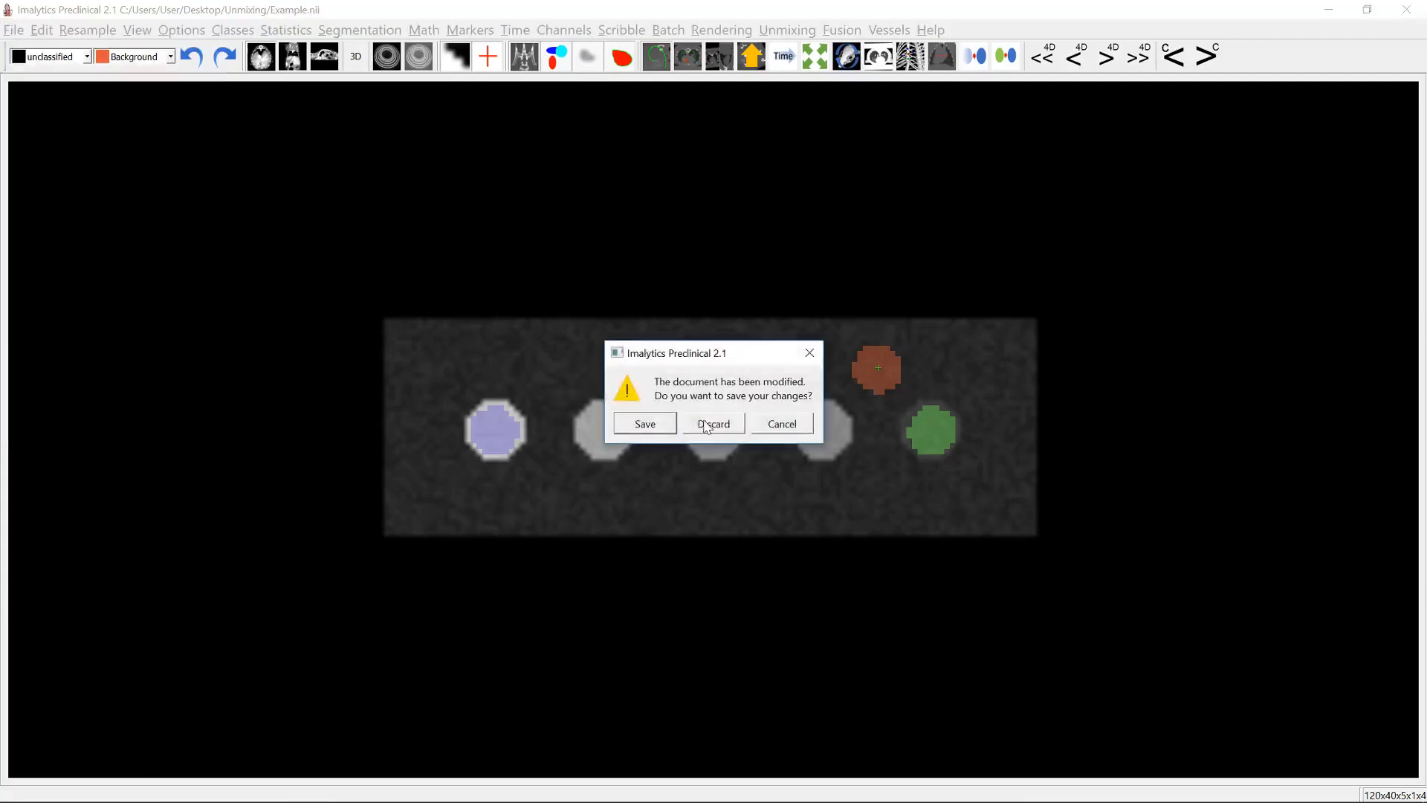
pyautogui.click(706, 424)
pyautogui.doubleClick(182, 159)
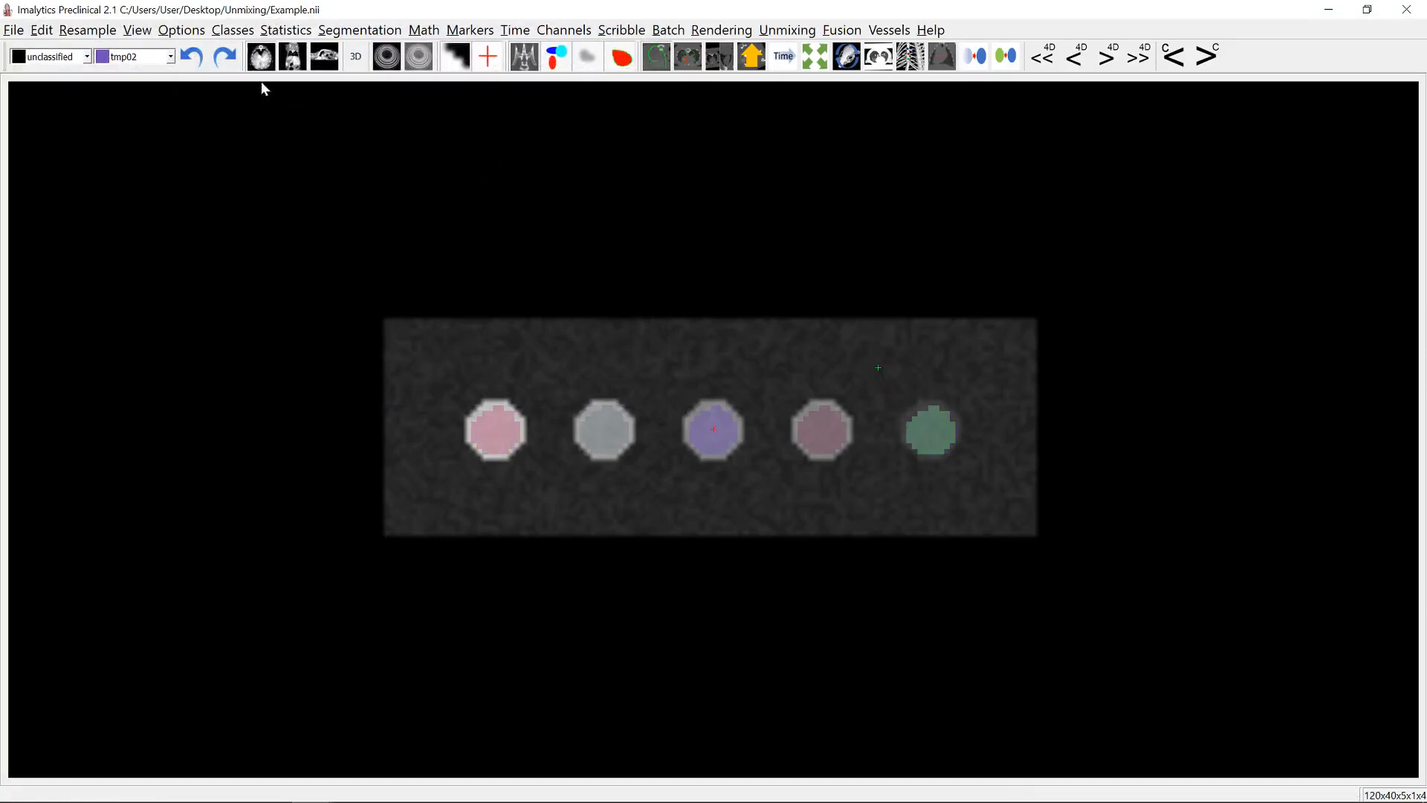
# - Export the underlay's class statistics for channel 0 as a CSV file in the Unmixing folder
pyautogui.click(286, 32)
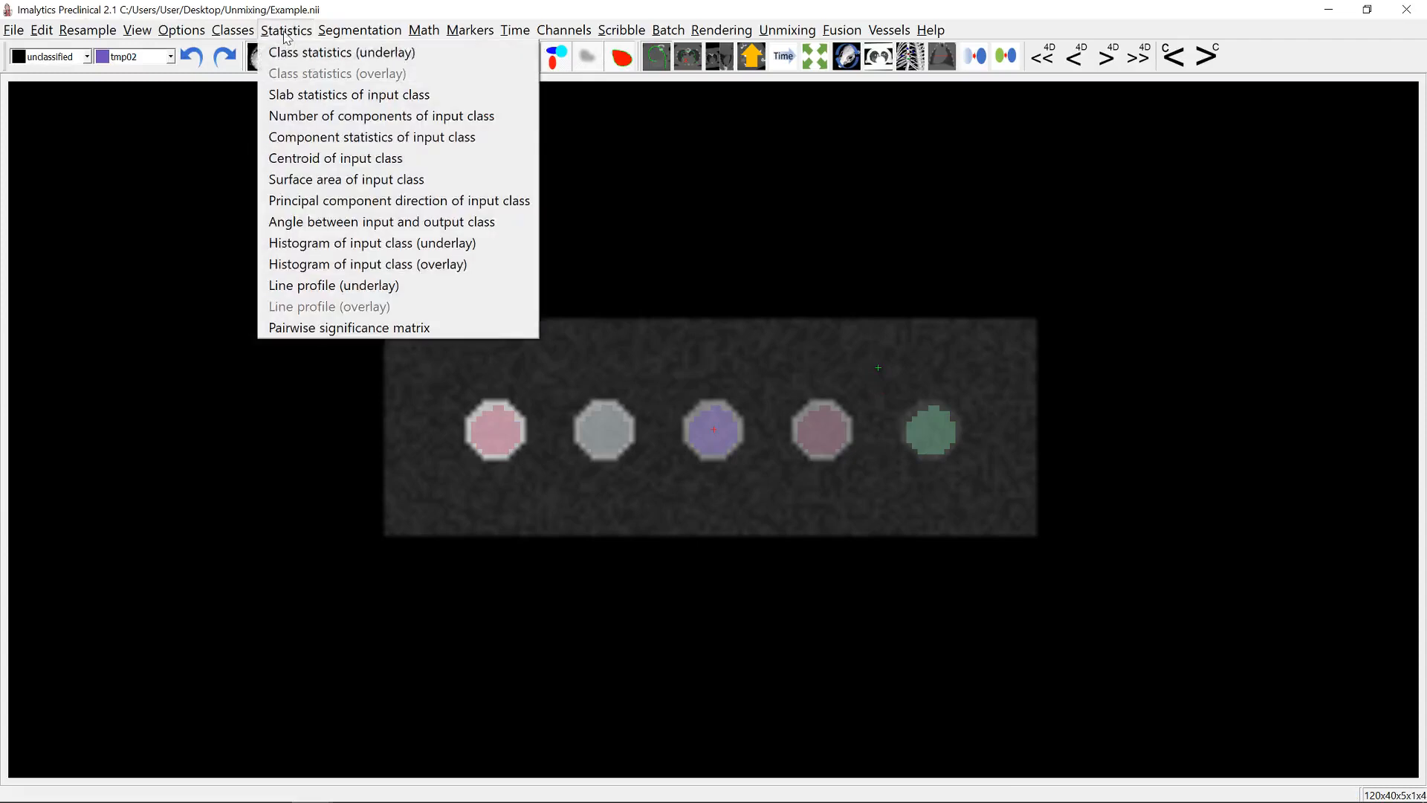
pyautogui.click(335, 60)
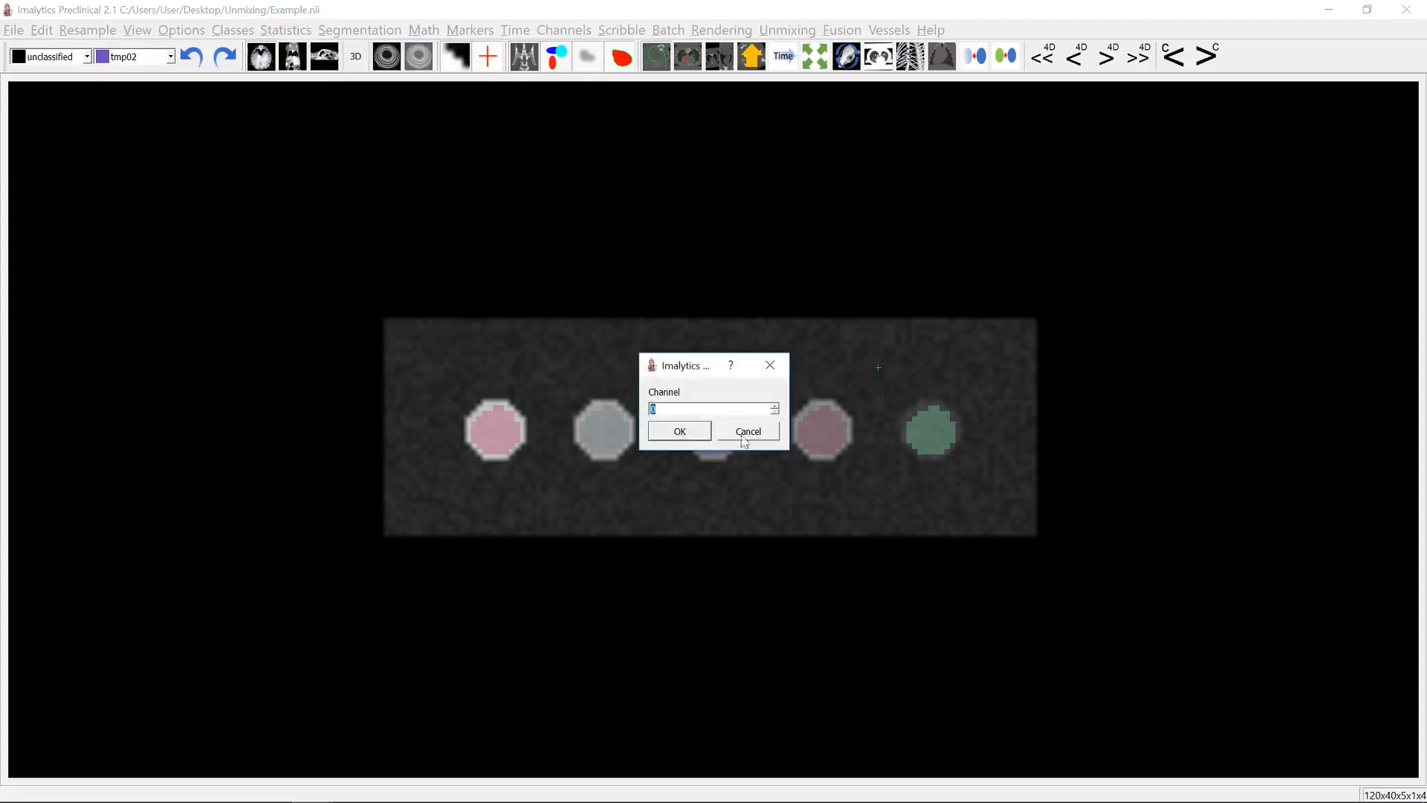
pyautogui.click(679, 431)
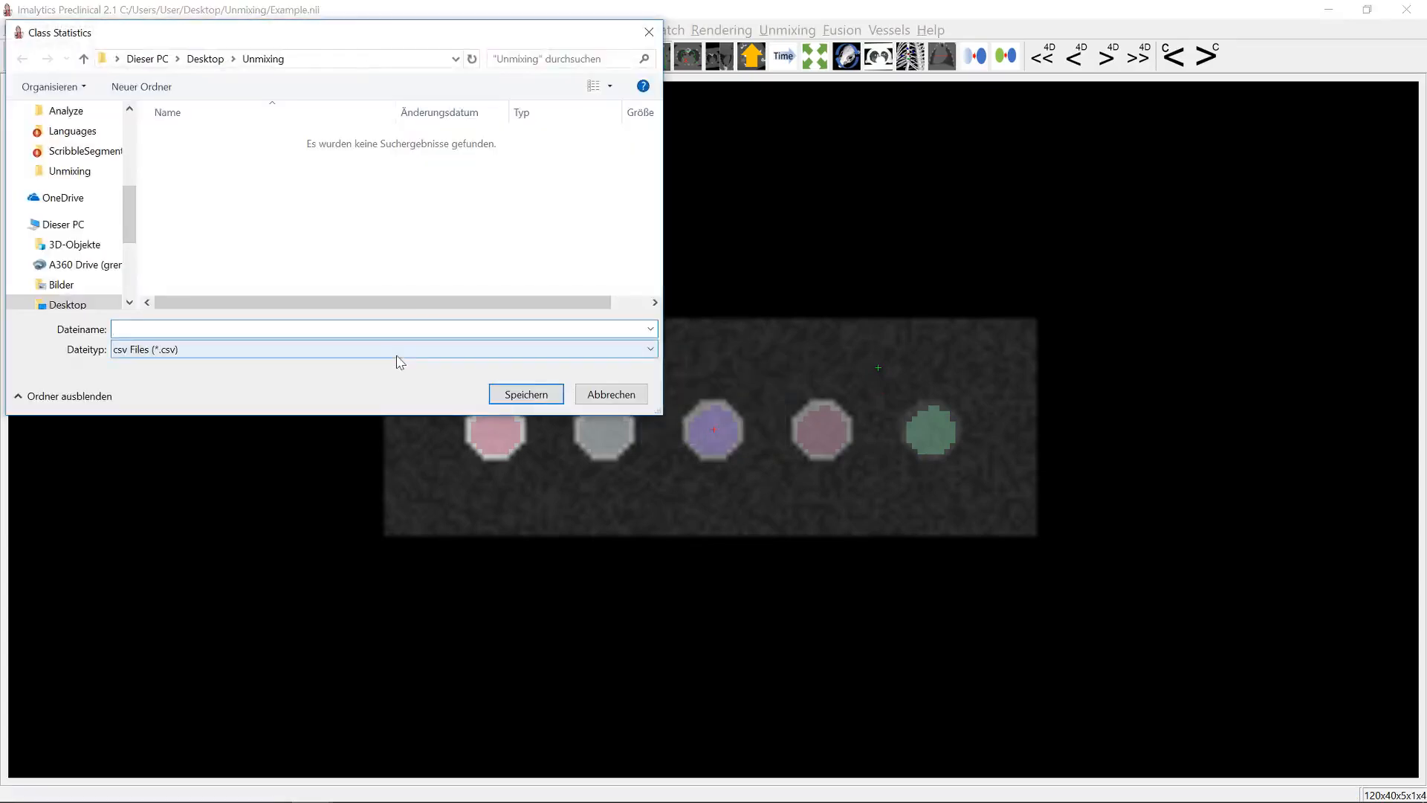
pyautogui.press('Return')
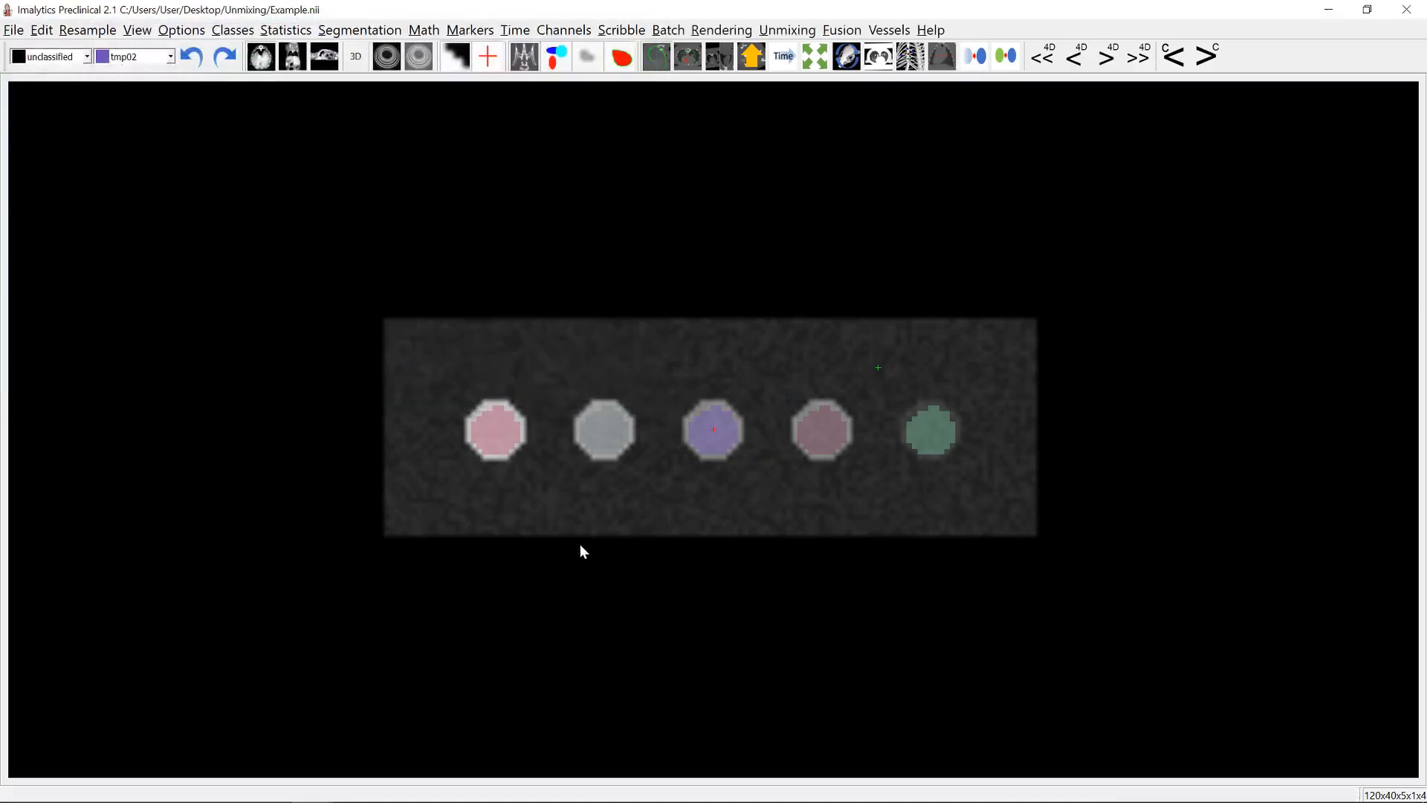
# - Switch to the Wells in channels workbook in Excel and examine the 600 to 750 nm charts on sheets A and B
pyautogui.hotkey('alt', 'Tab')
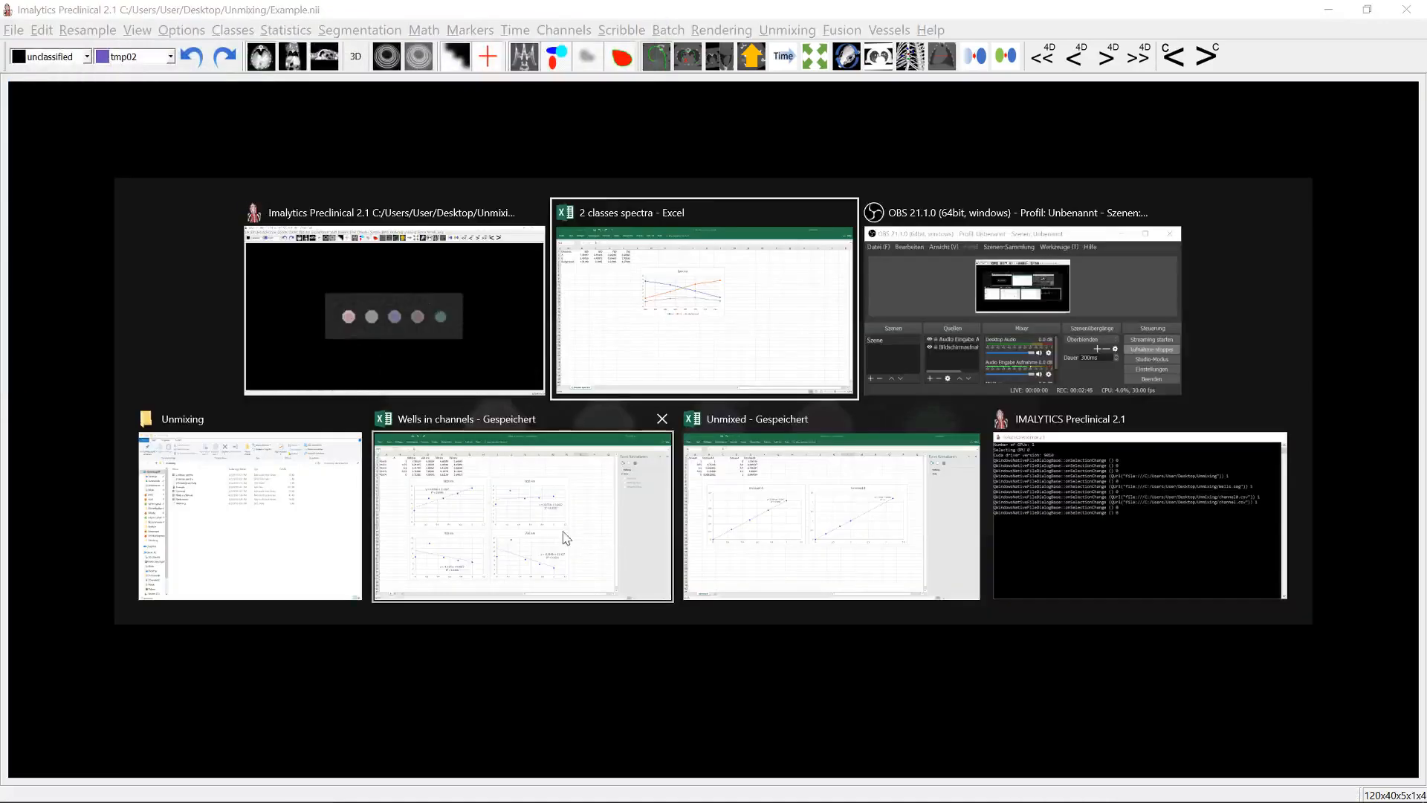
pyautogui.click(566, 538)
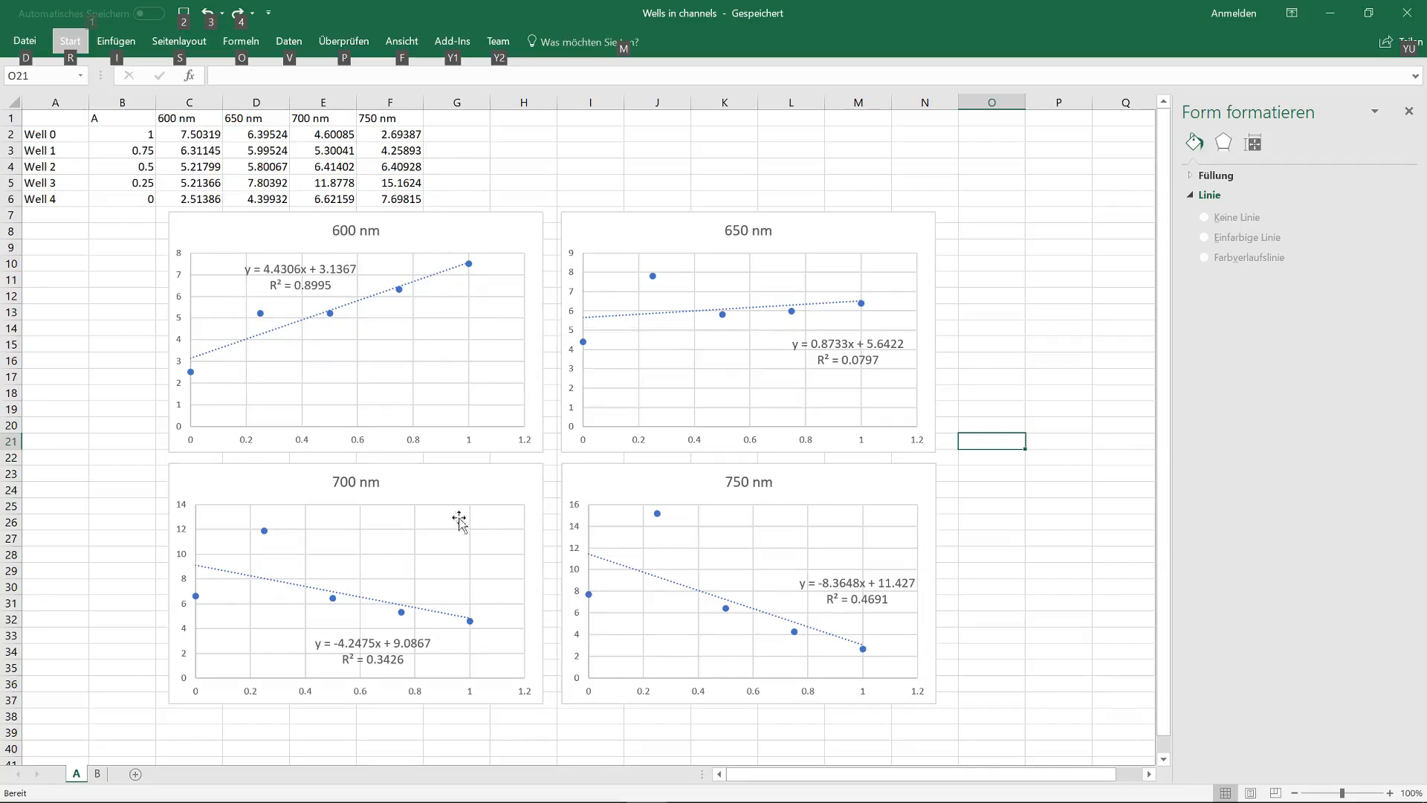
pyautogui.click(100, 775)
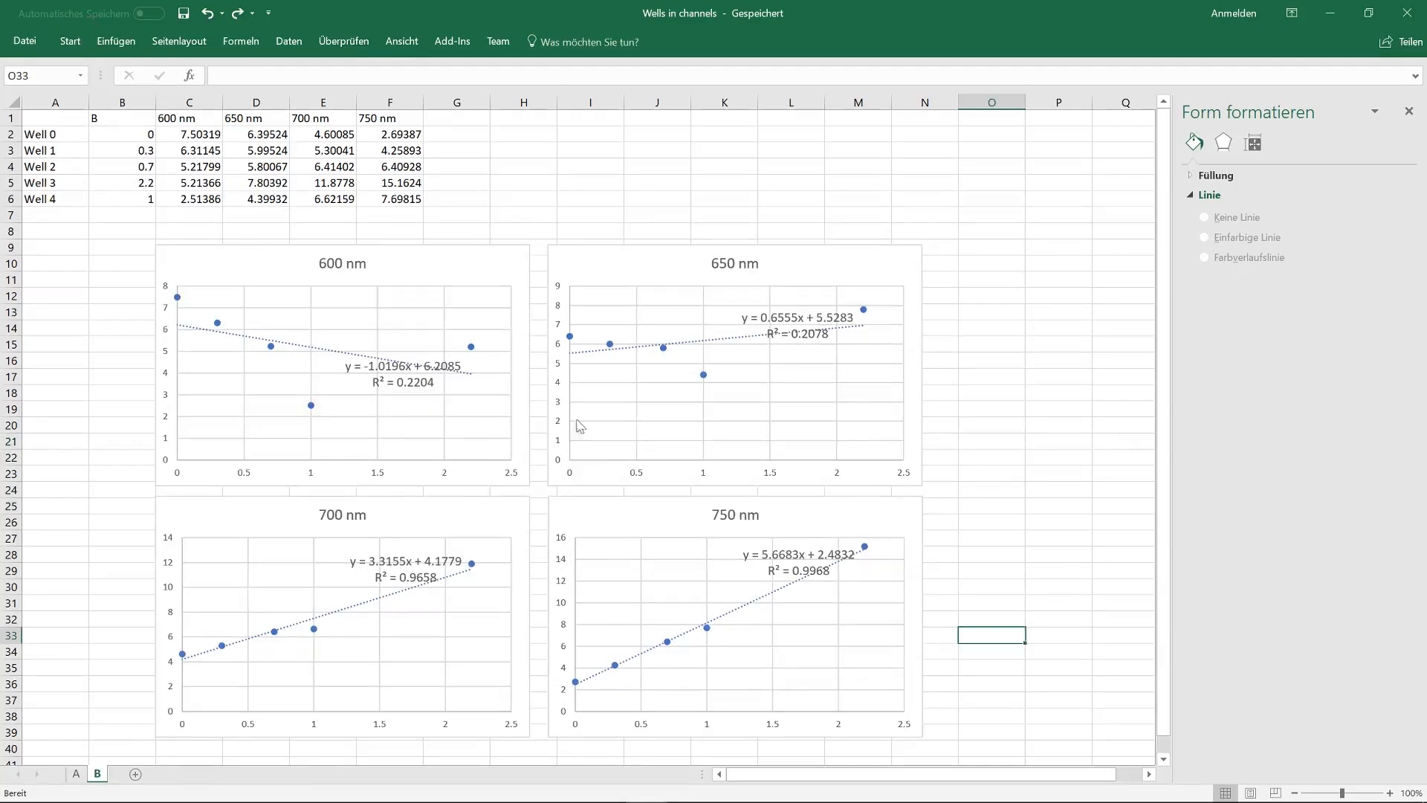
# - Return to Imalytics Preclinical and run spectral unmixing on the underlay with 2 classes.spectra, loading the unmixed result as underlay
pyautogui.hotkey('alt', 'Tab')
pyautogui.hotkey('alt', 'Tab')
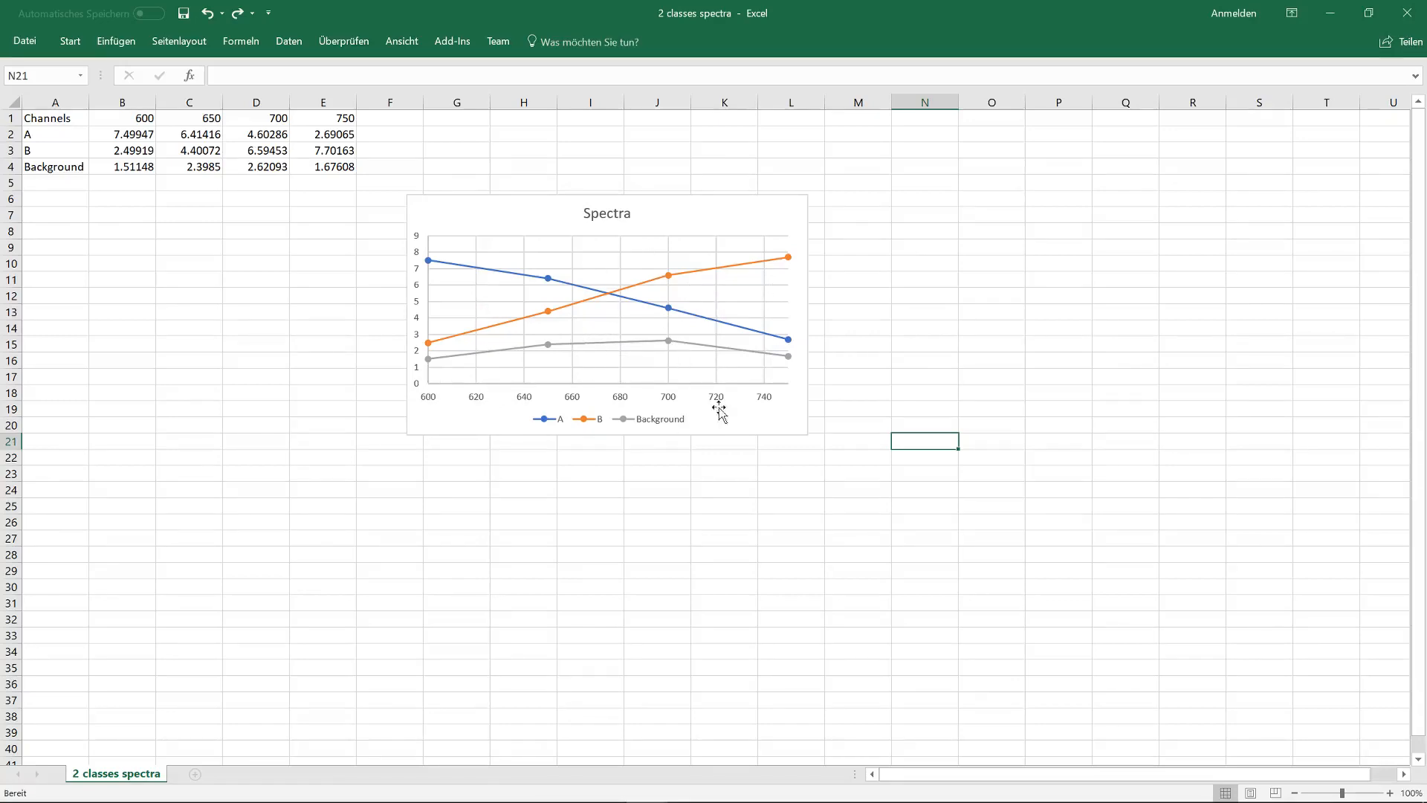
pyautogui.moveTo(311, 786)
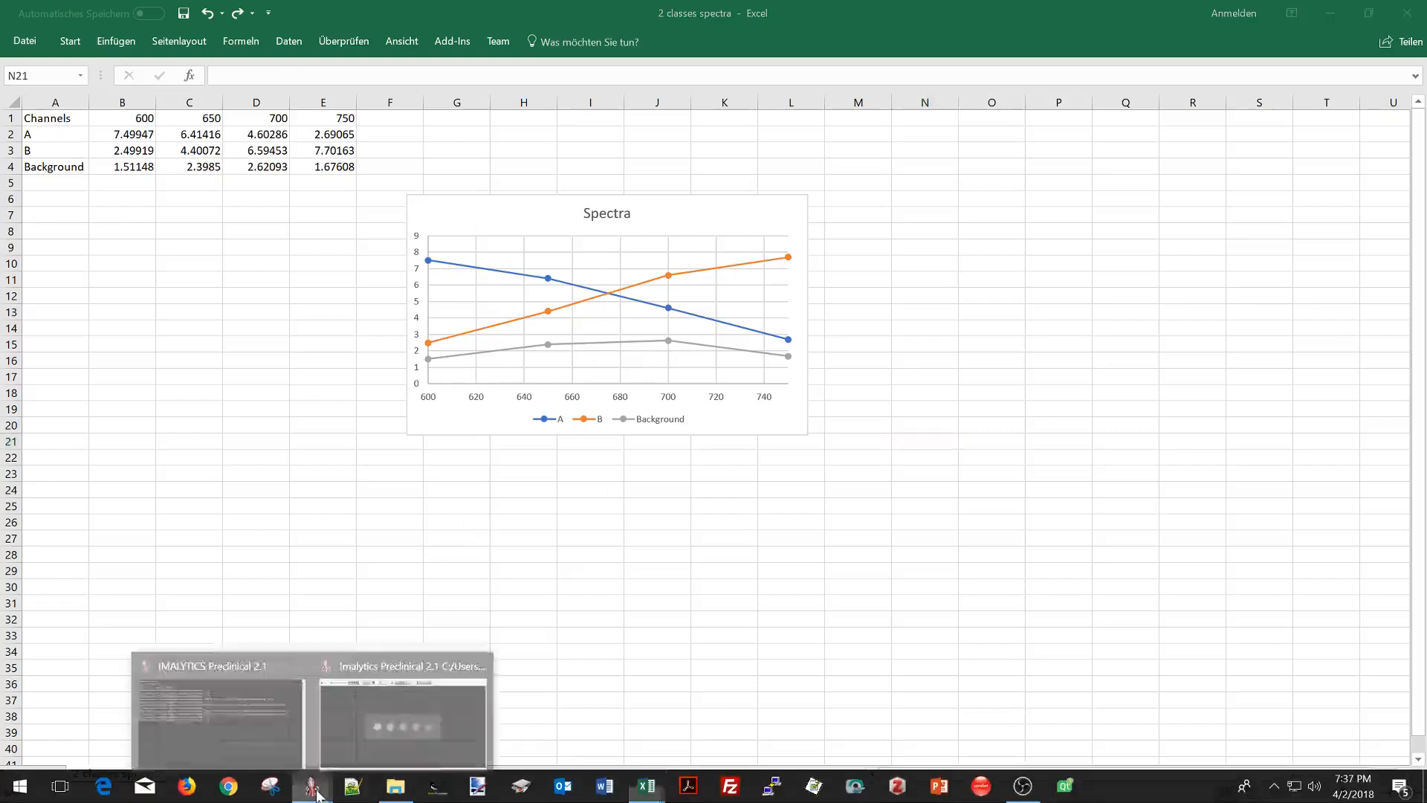
pyautogui.click(388, 743)
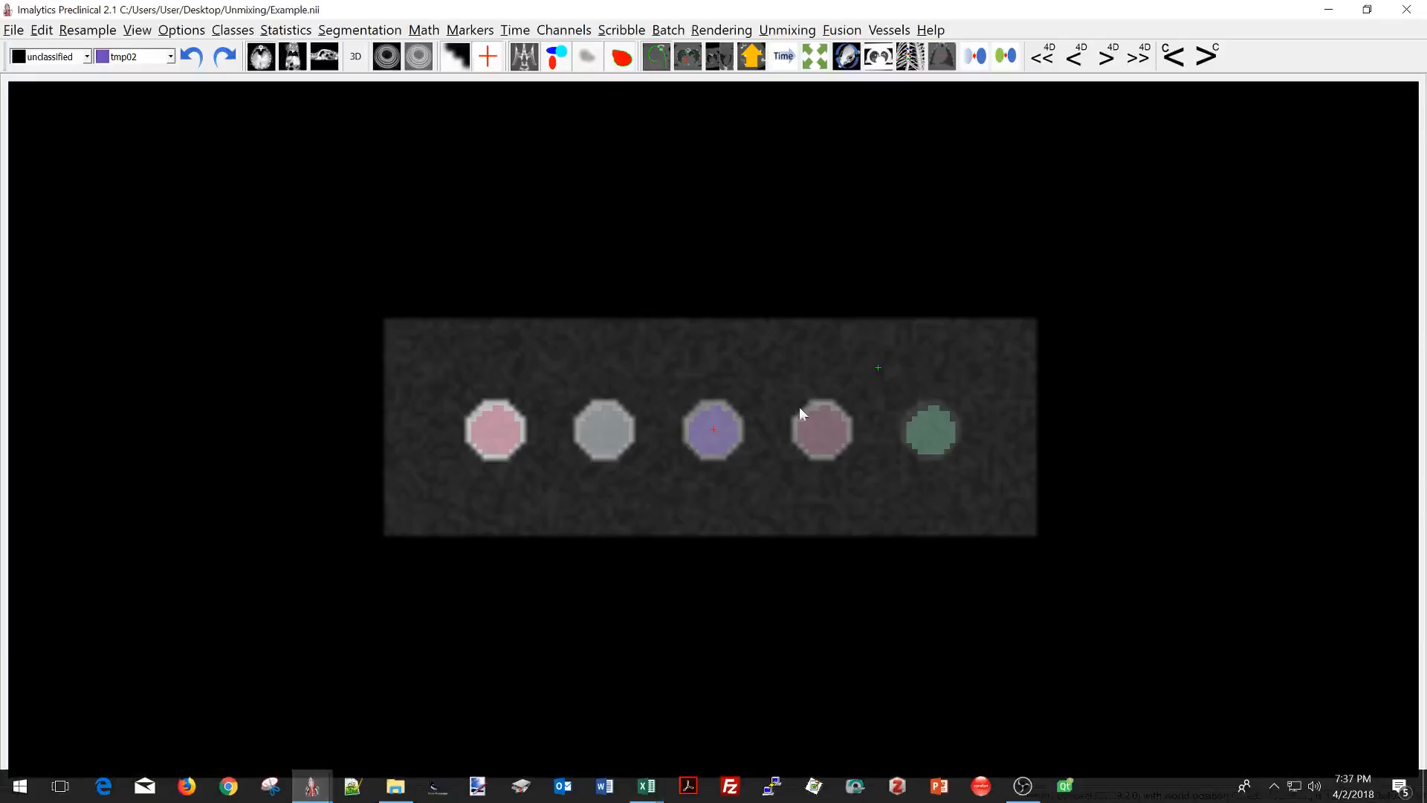
pyautogui.click(788, 30)
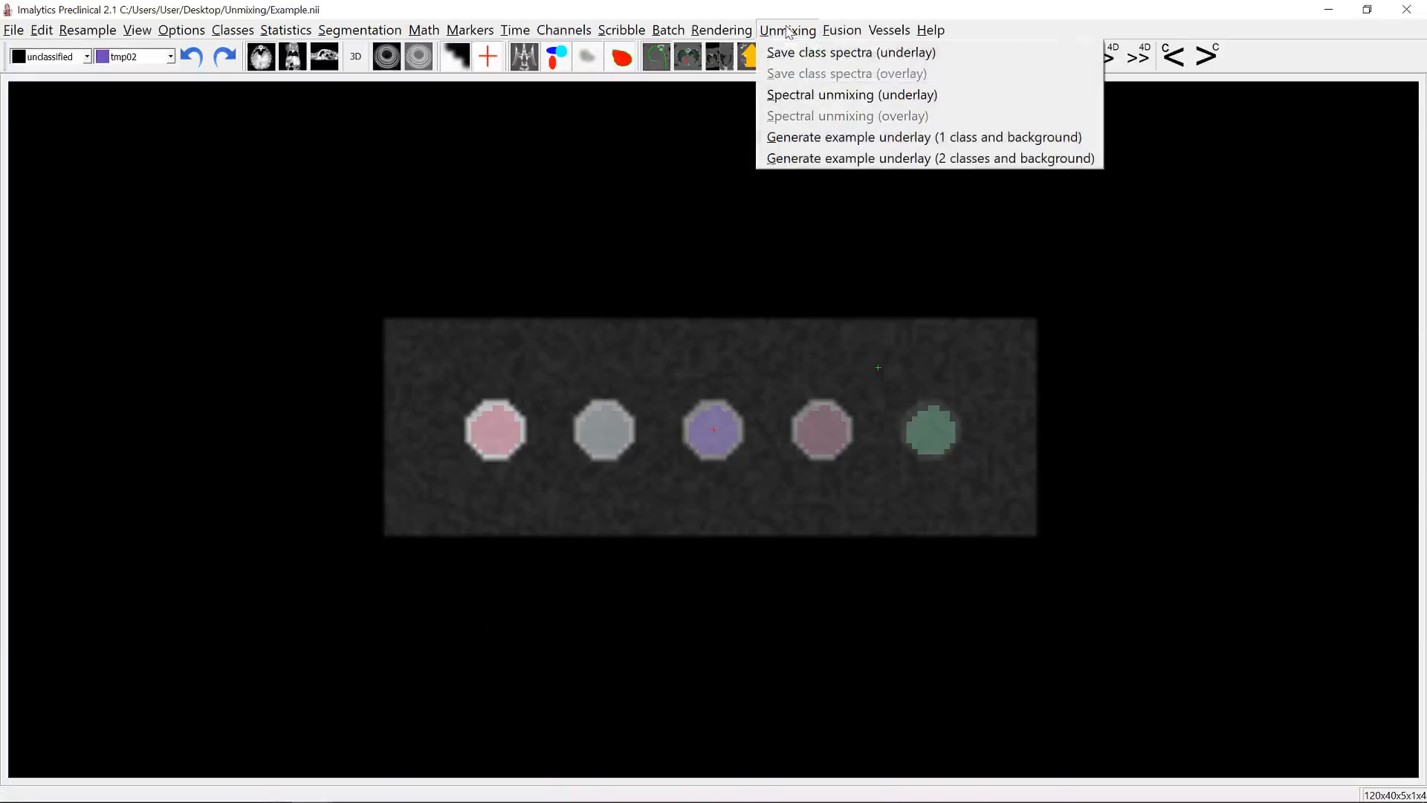
pyautogui.click(829, 99)
pyautogui.click(712, 424)
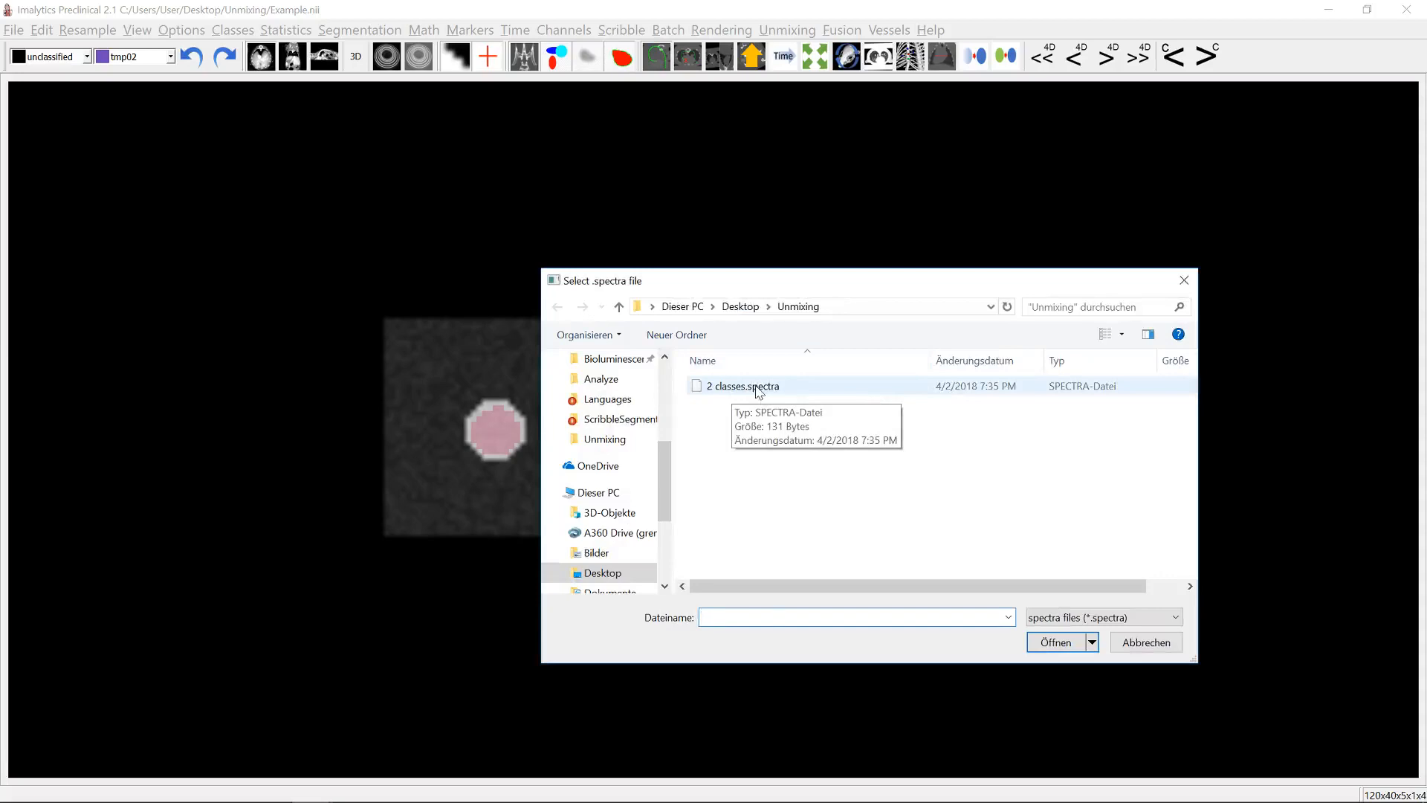
pyautogui.doubleClick(757, 391)
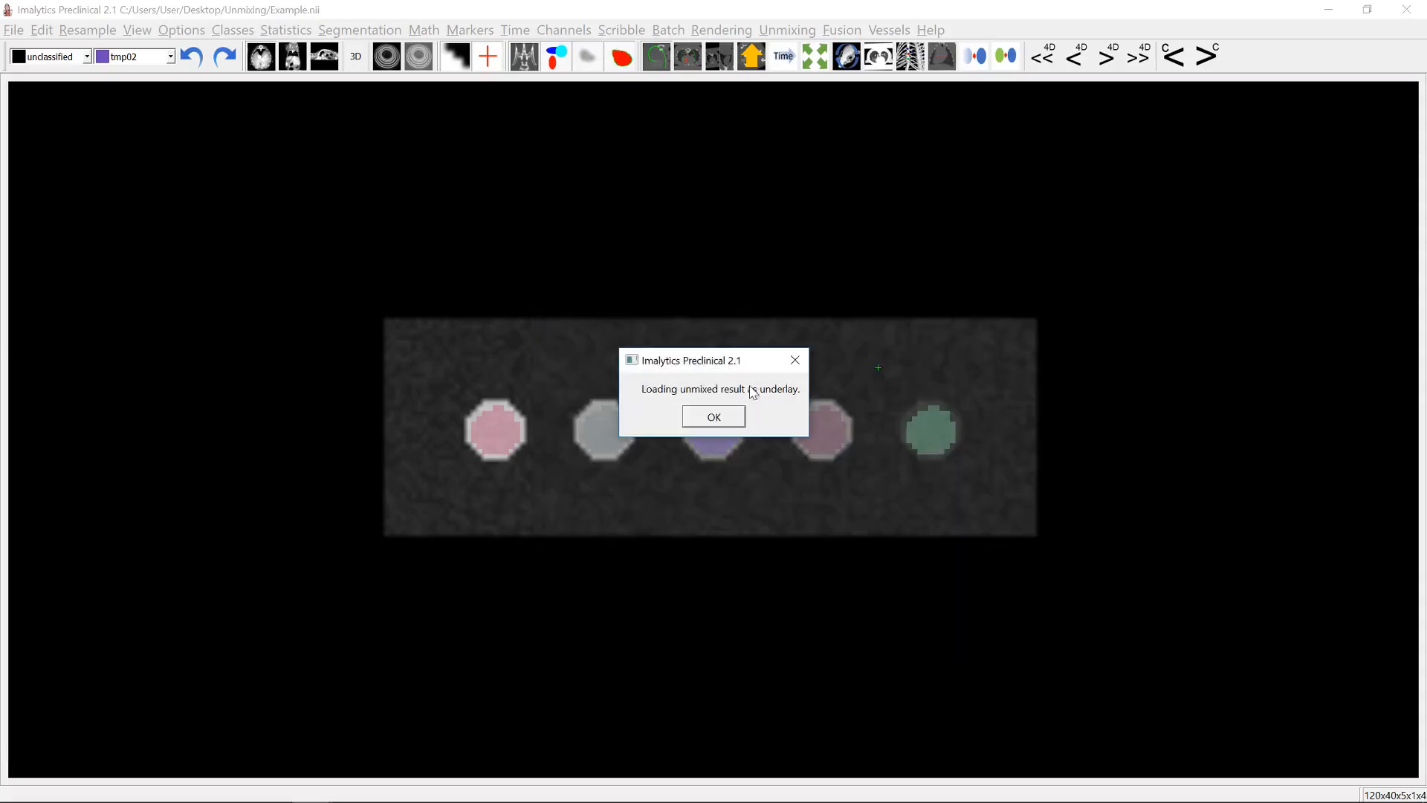
pyautogui.click(713, 418)
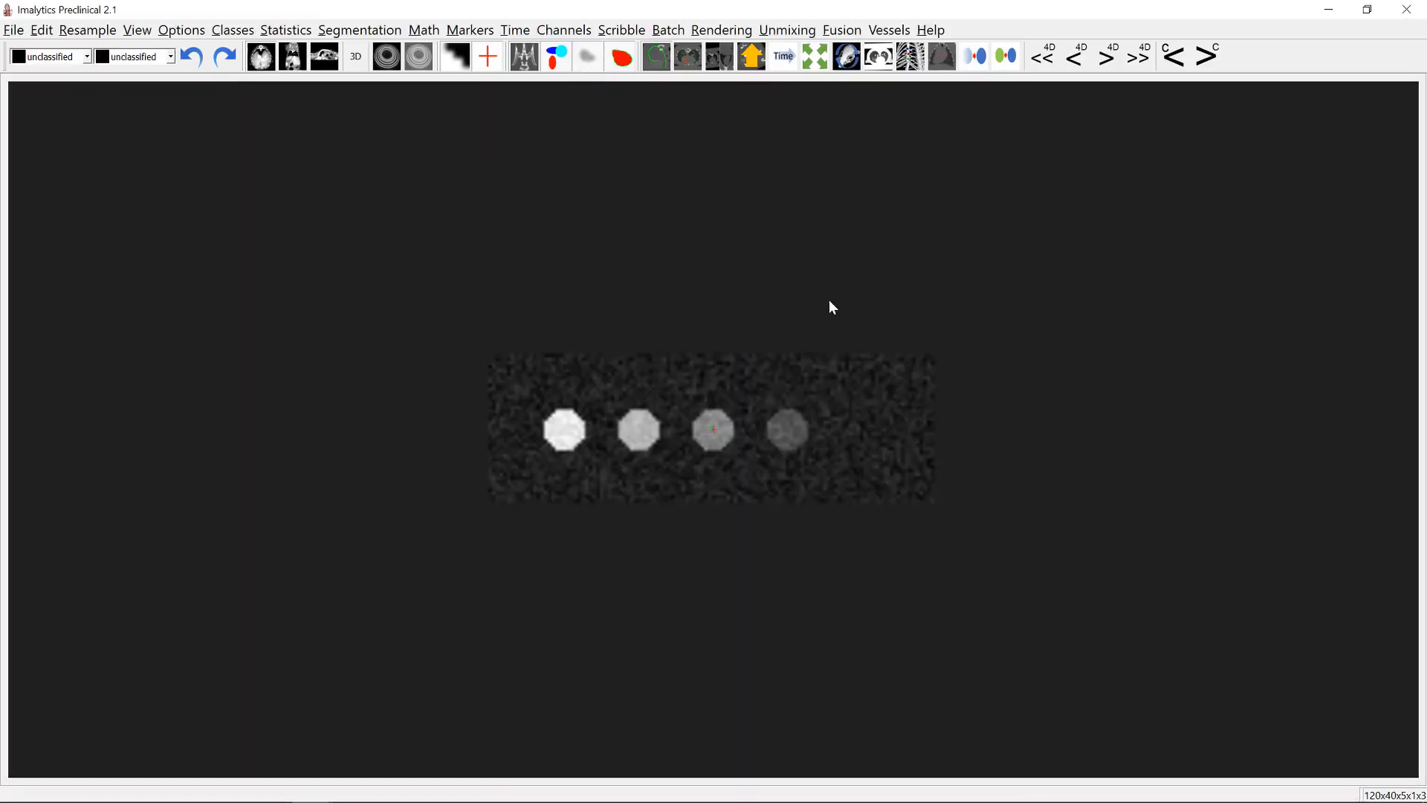
# - Examine the wells in each of the three unmixed channels, ending on the first class channel
pyautogui.scroll(2, 832, 306)
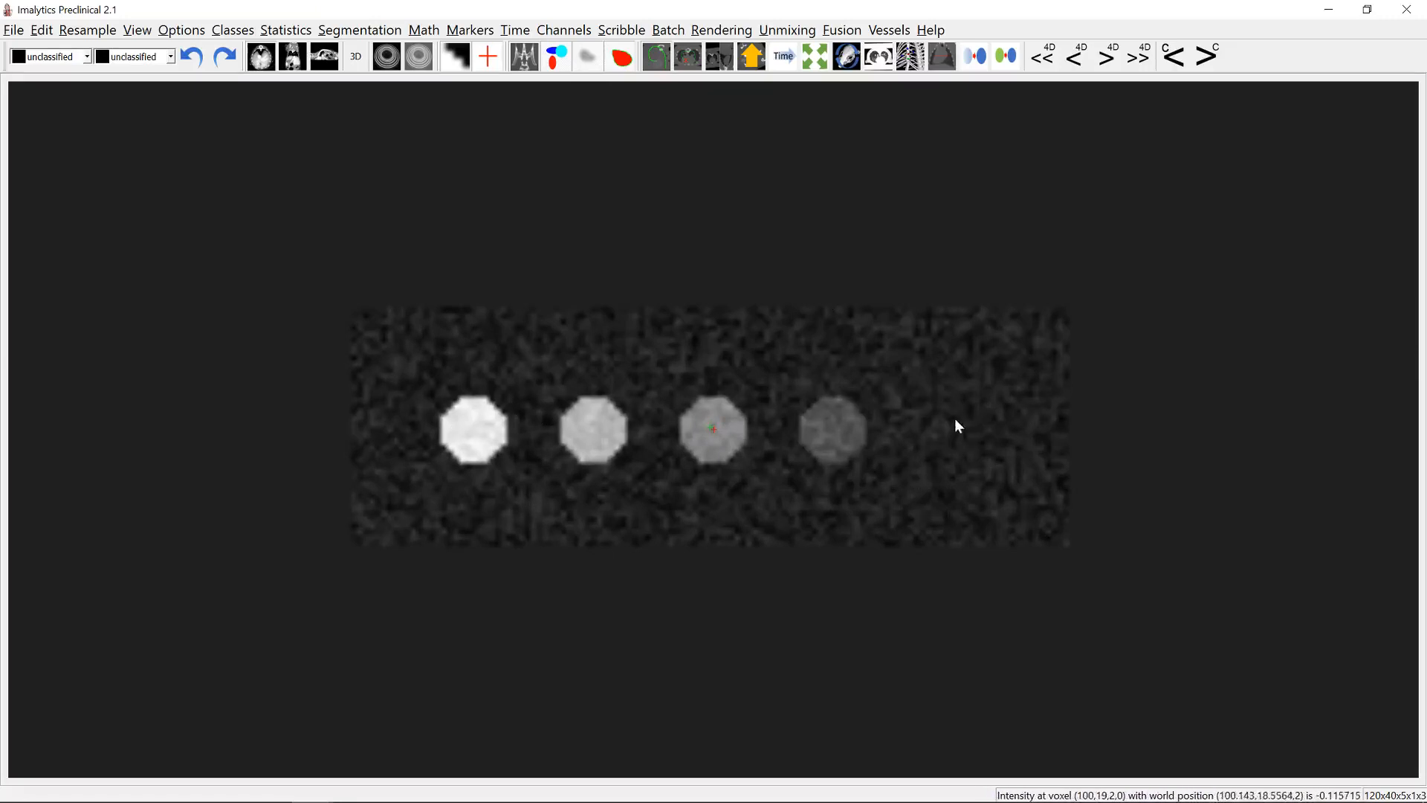
pyautogui.click(1209, 56)
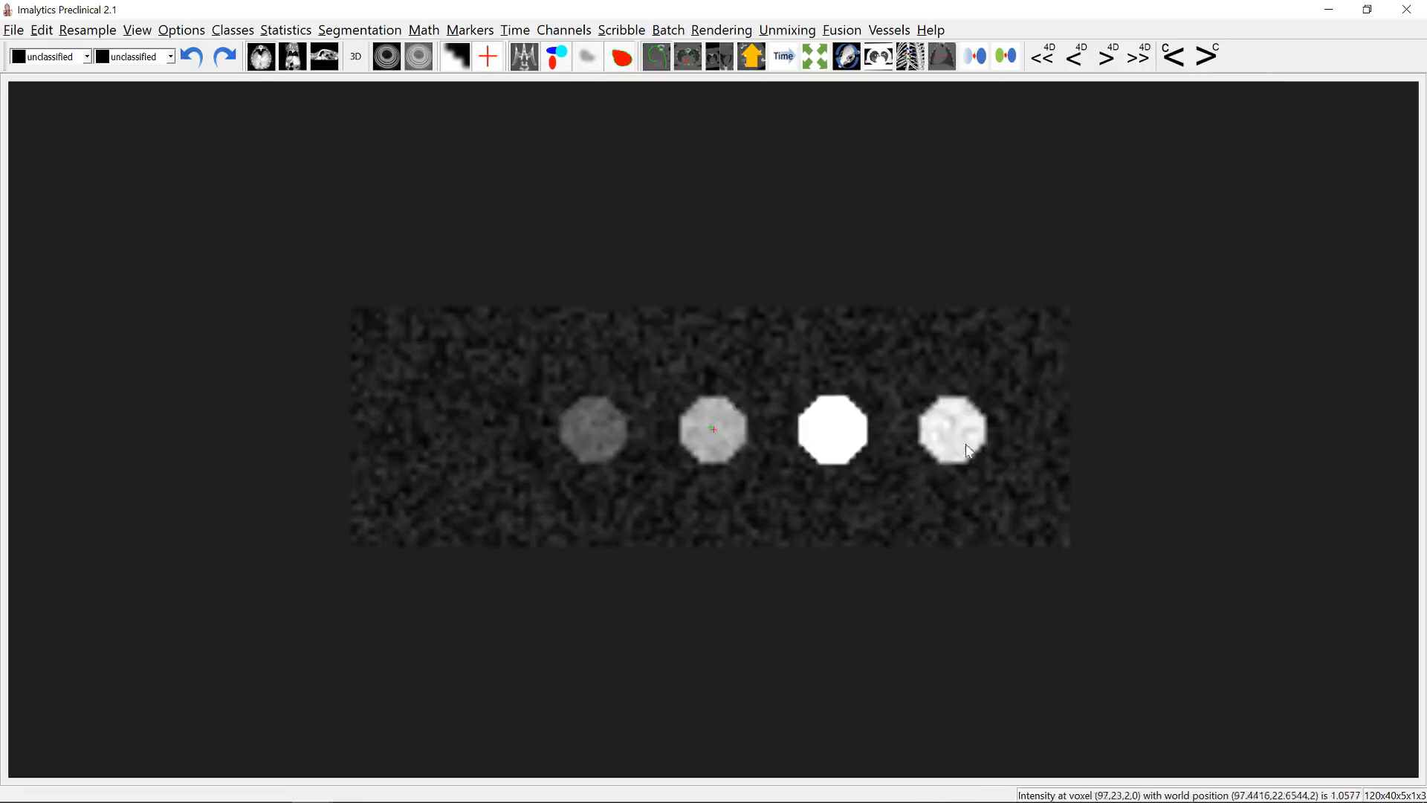
pyautogui.click(1221, 59)
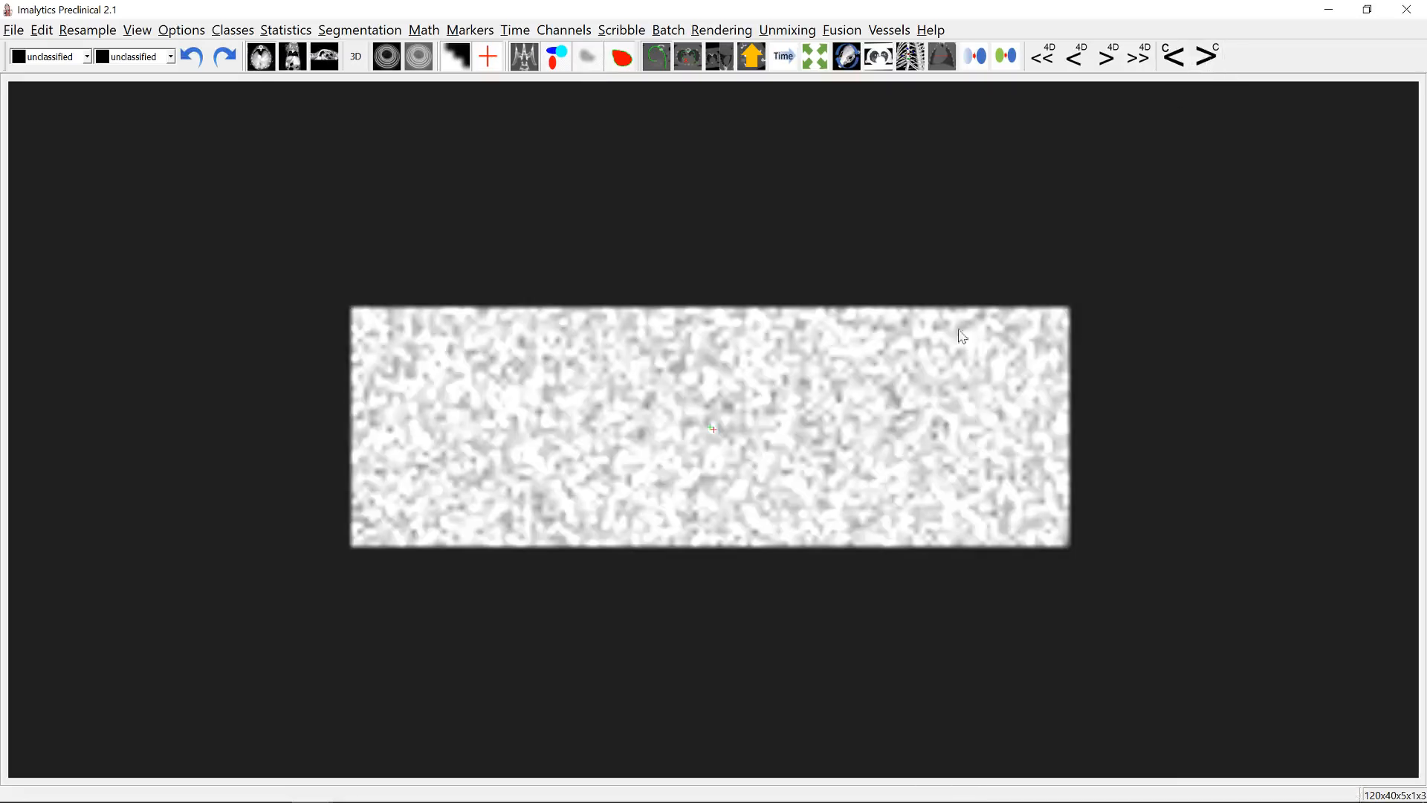
pyautogui.click(1178, 60)
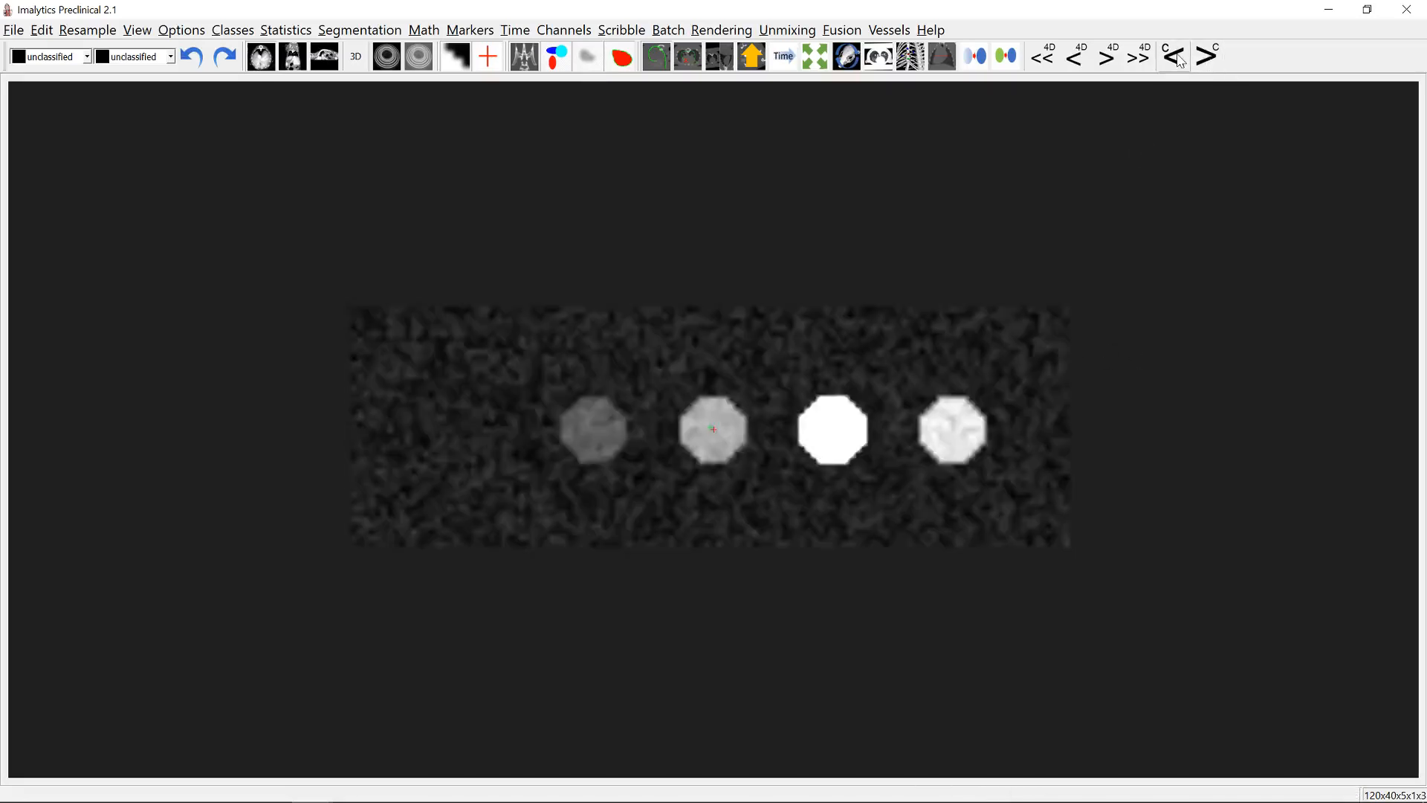
# - Load the Wells.seg segmentation from the Unmixing folder onto the unmixed image
pyautogui.click(14, 30)
pyautogui.click(52, 163)
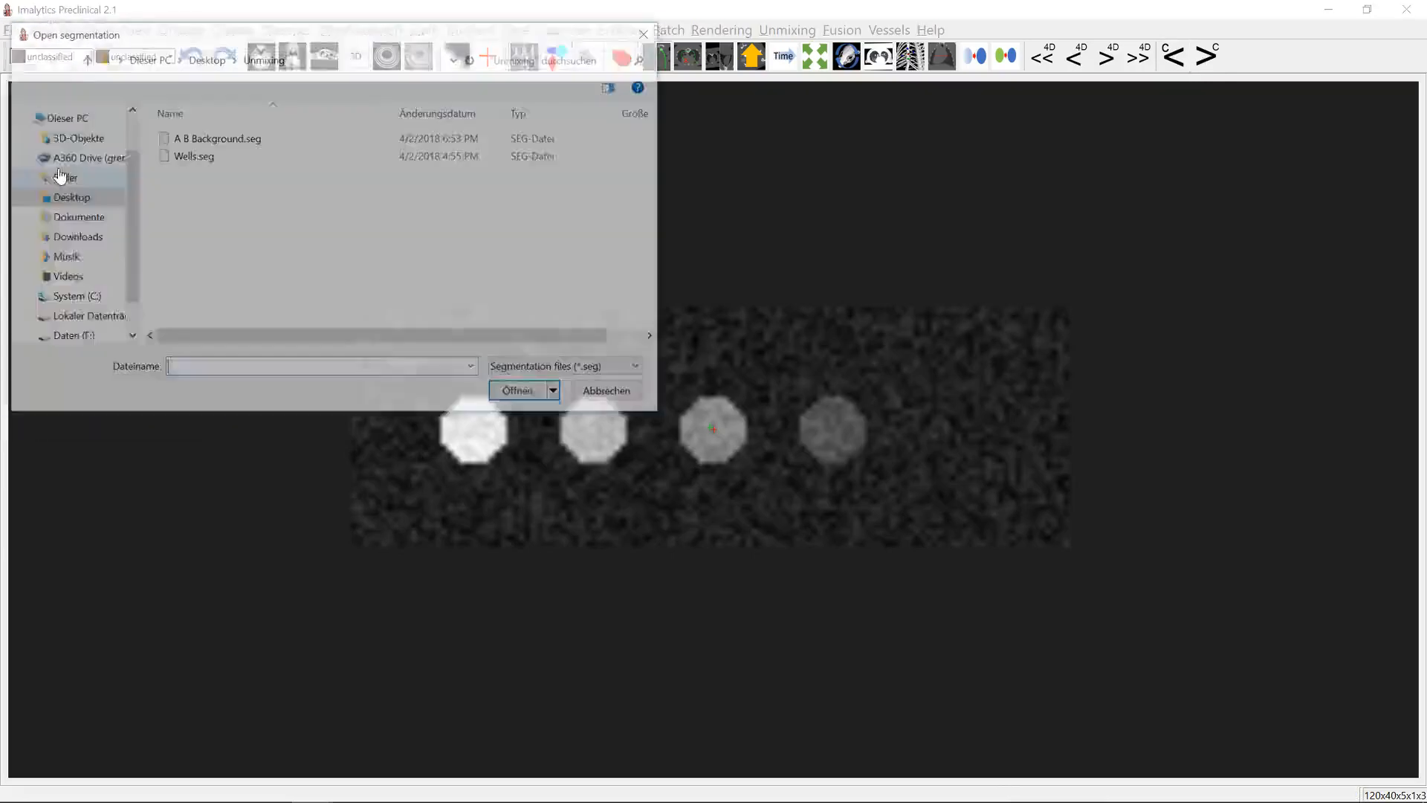
pyautogui.doubleClick(184, 162)
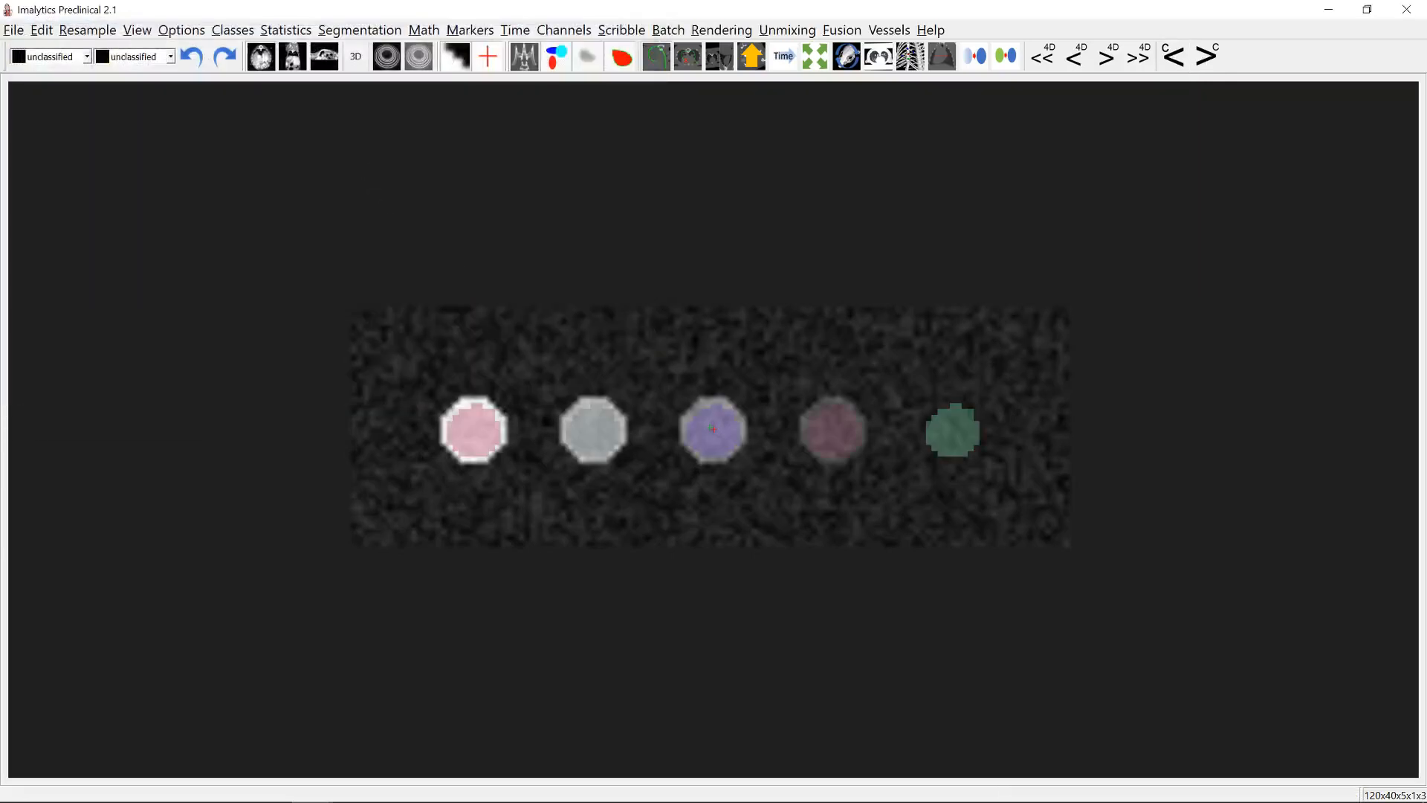
pyautogui.click(281, 31)
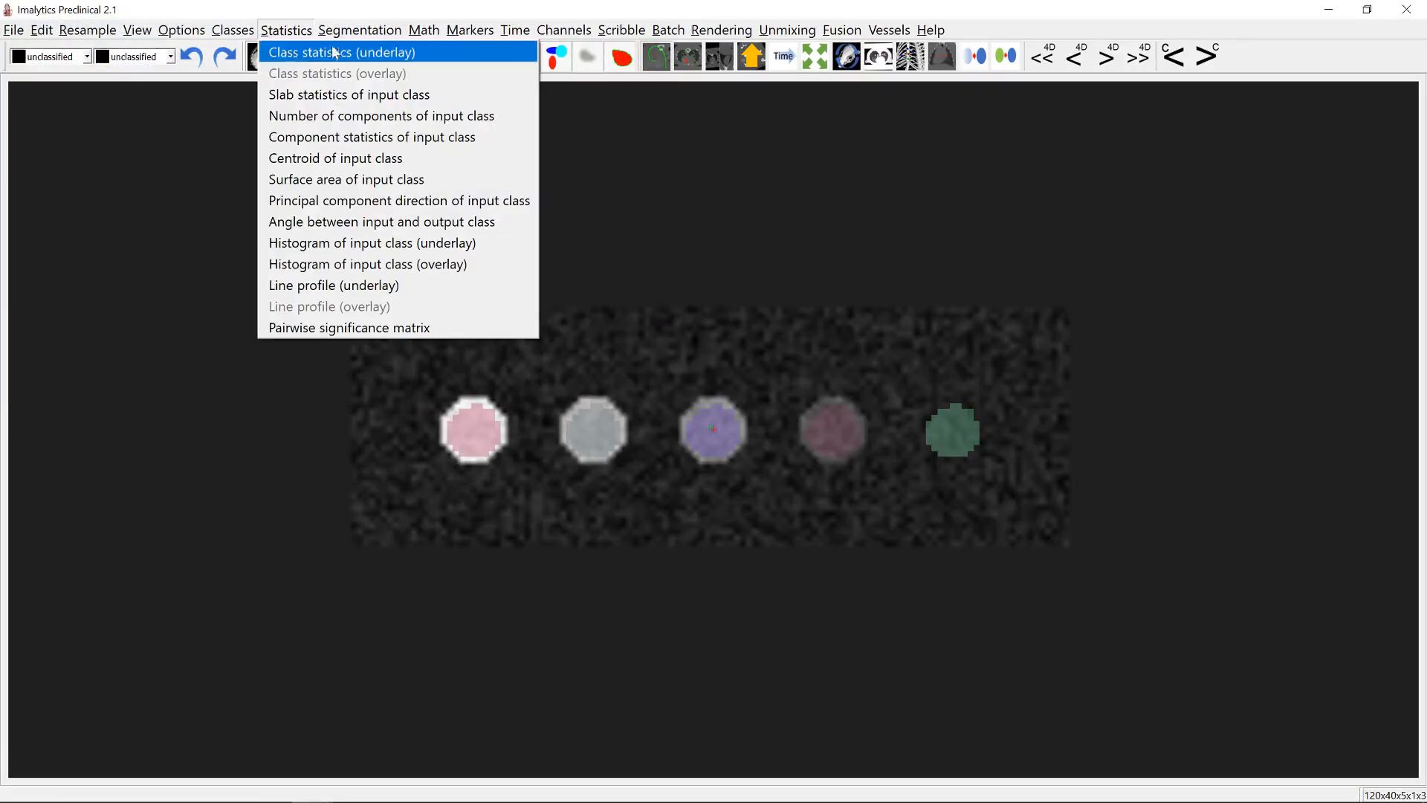
pyautogui.click(380, 30)
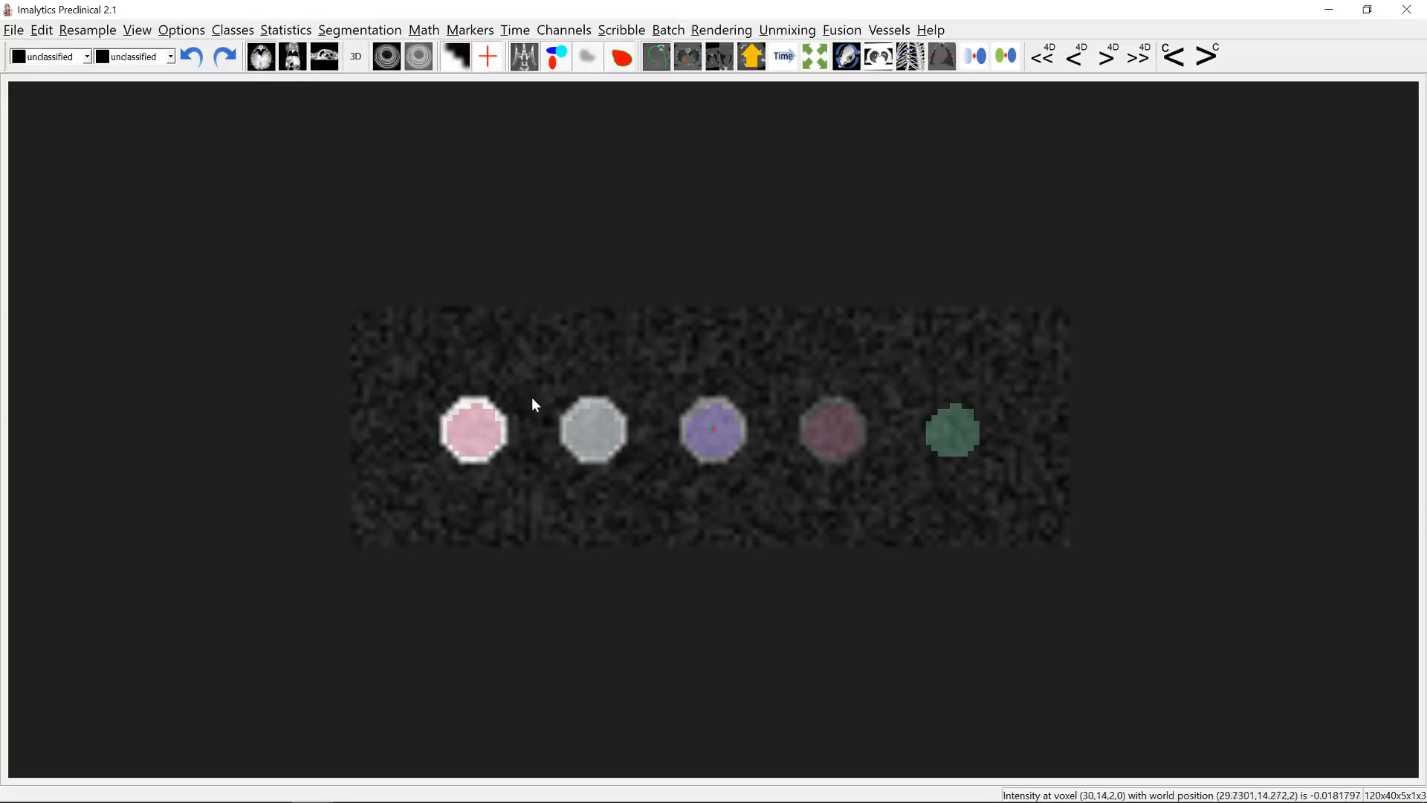
# - Switch to the Unmixed workbook in Excel and compare amounts with unmixed values in the Unmixed A and Unmixed B charts
pyautogui.moveTo(509, 801)
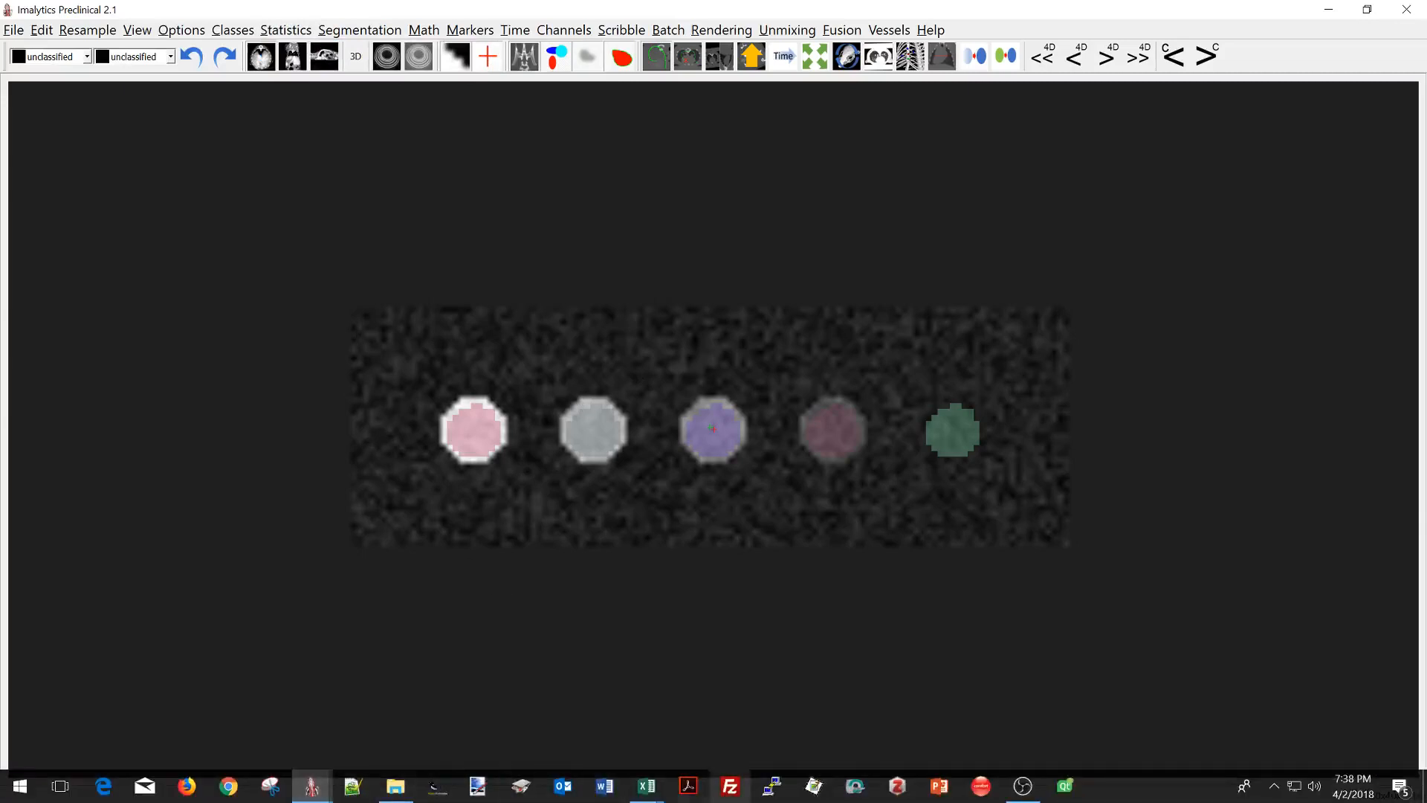
pyautogui.moveTo(643, 789)
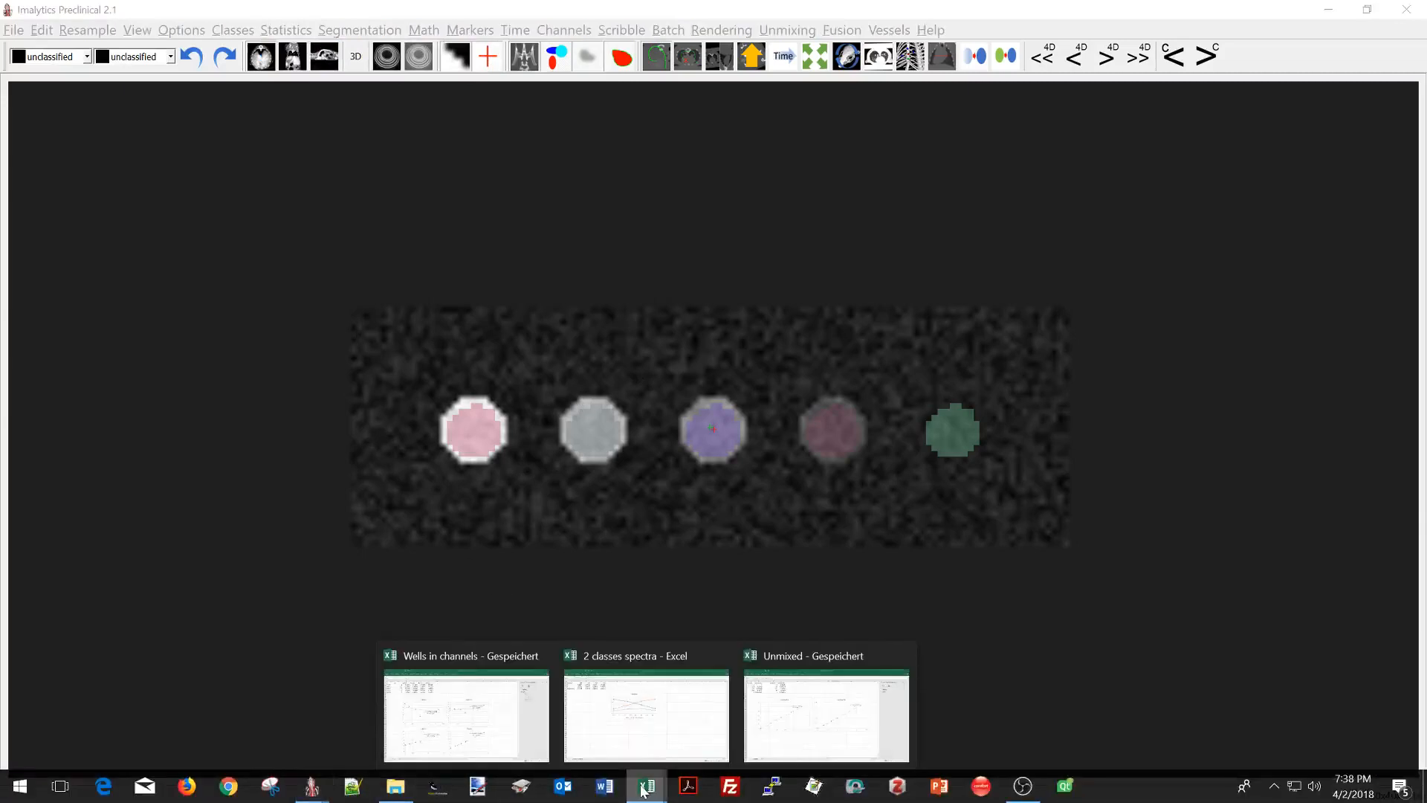
pyautogui.click(810, 727)
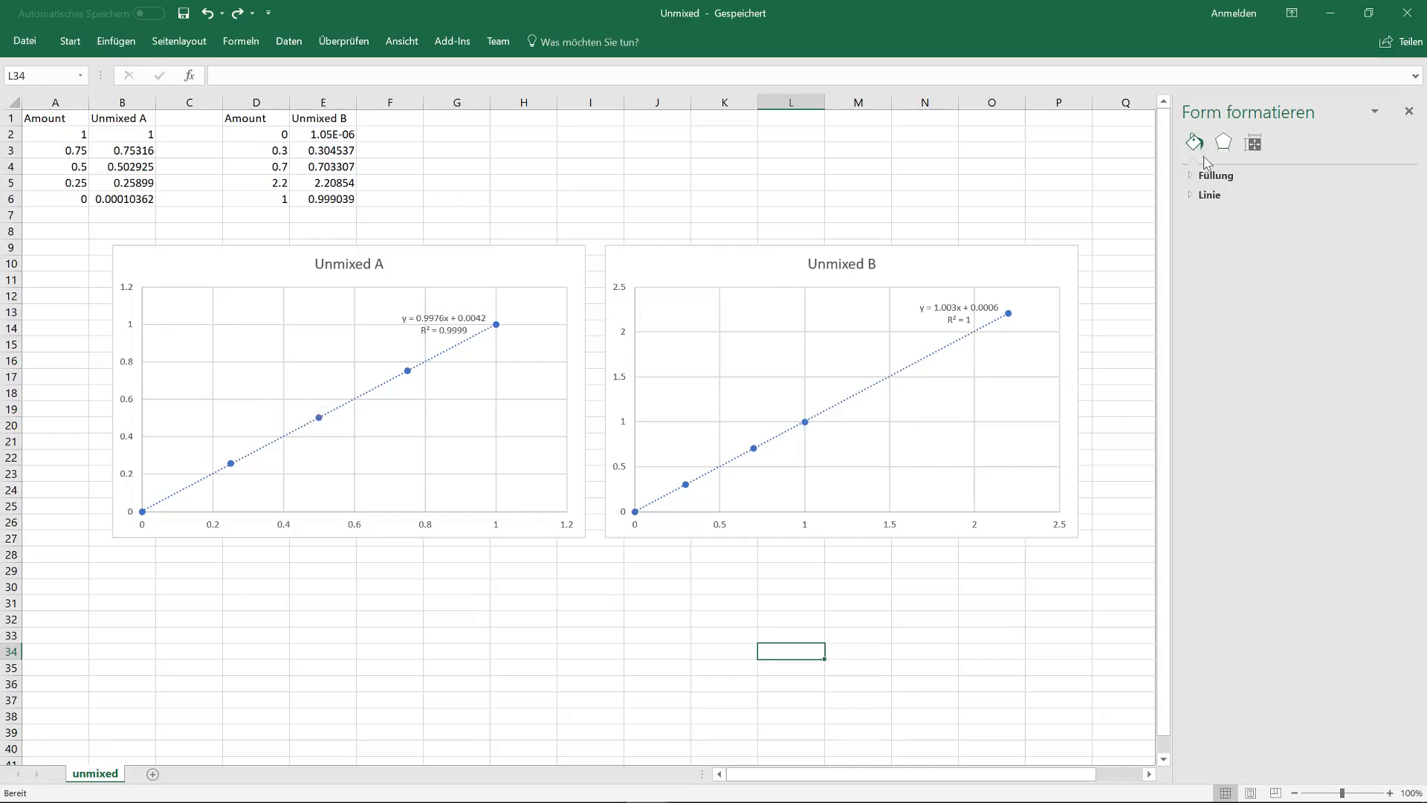
pyautogui.click(1336, 20)
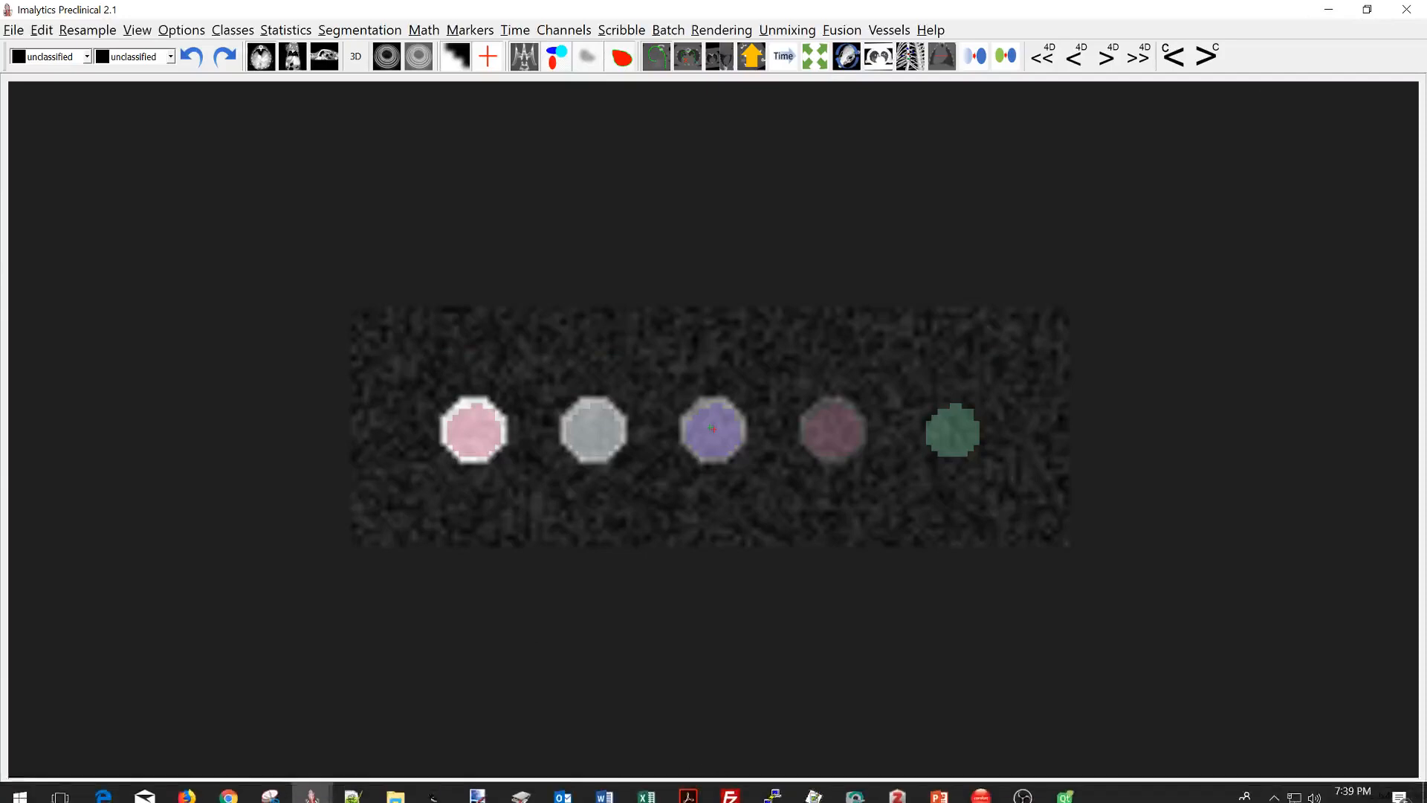
# - Bring up the 2 classes spectra workbook to view its Spectra chart, and return to Imalytics Preclinical
pyautogui.moveTo(646, 796)
pyautogui.click(647, 735)
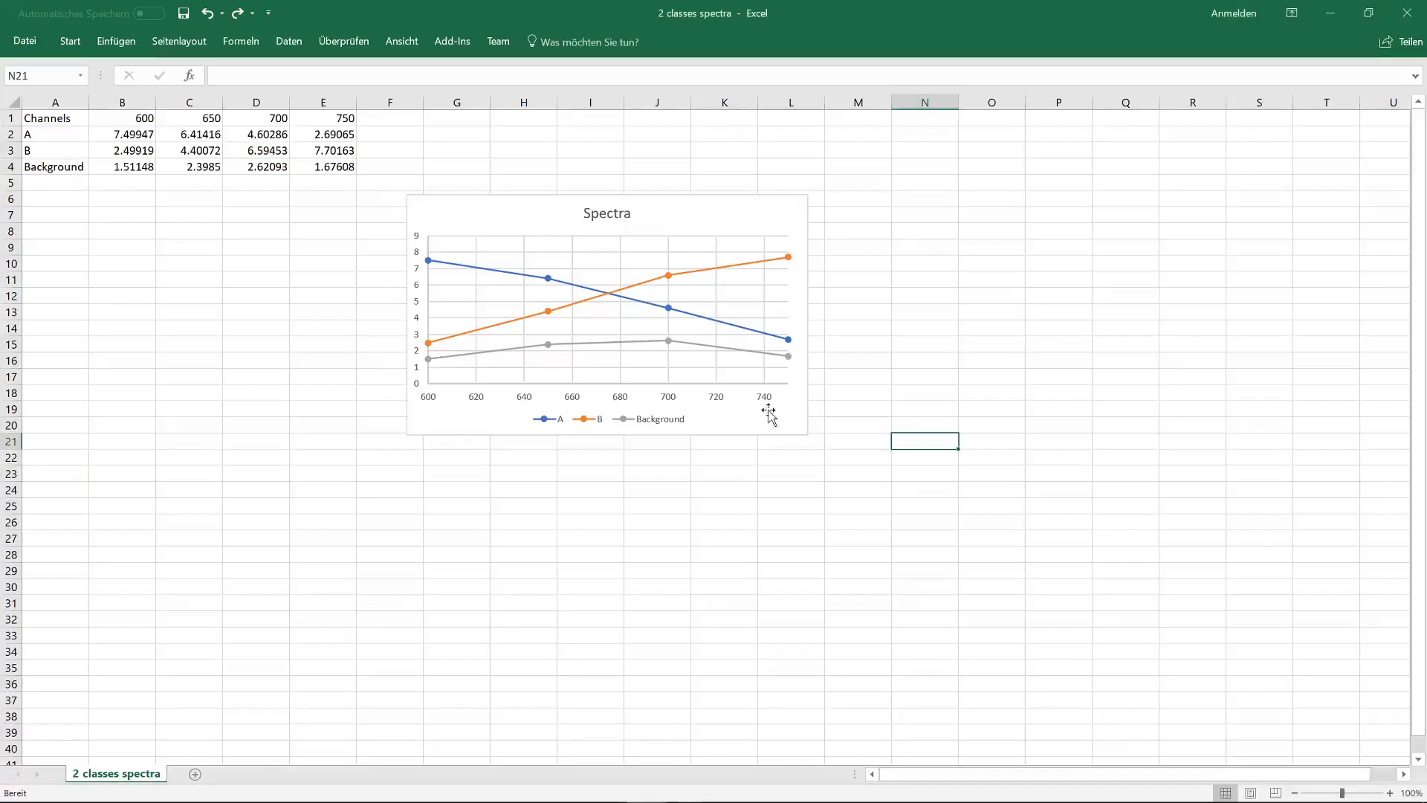
pyautogui.click(1330, 15)
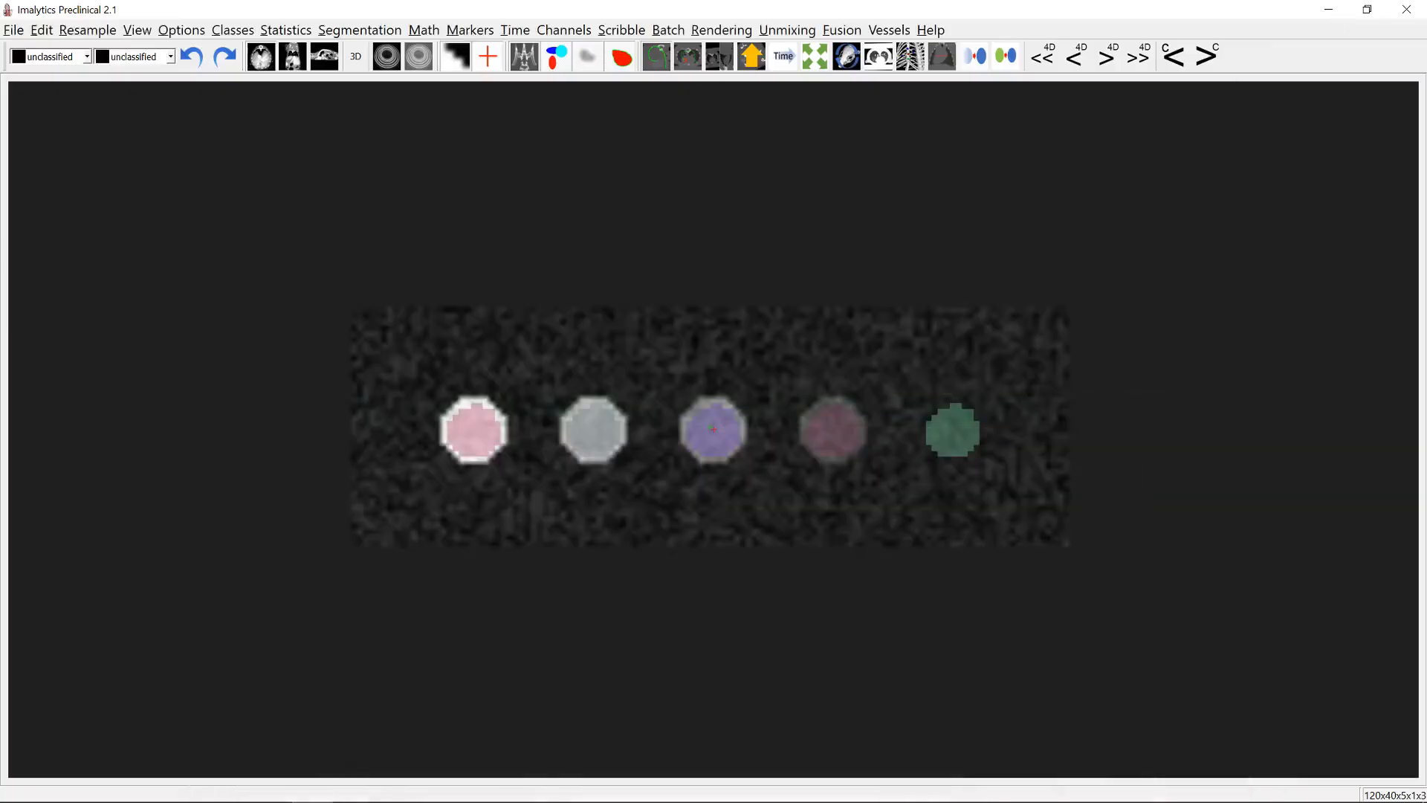